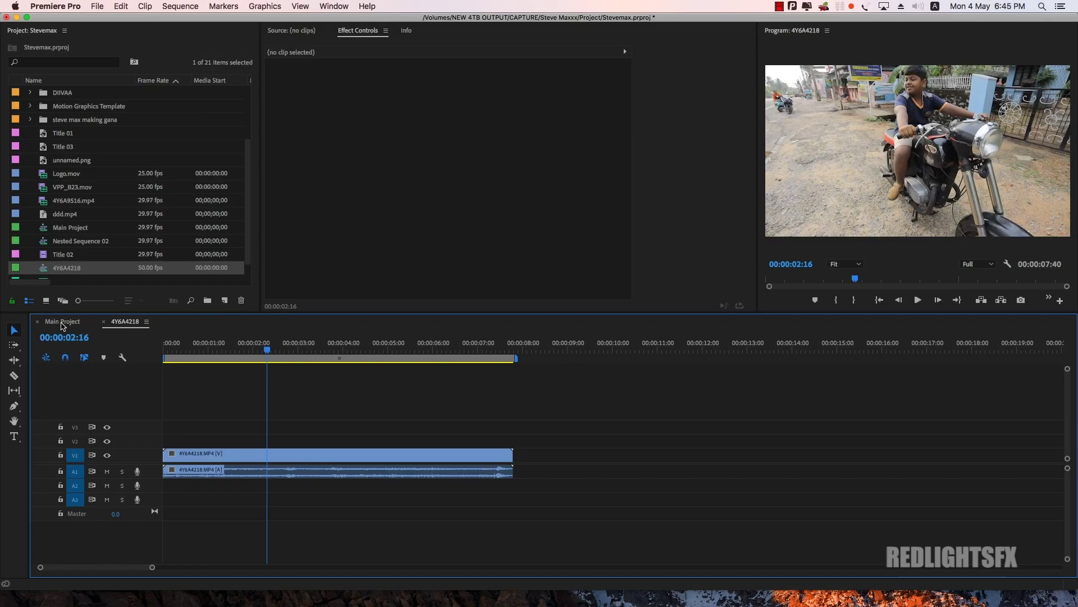
Show the Main Project sequence, briefly maximizing and zooming out the timeline to review its clips
{"action": "left_click", "coordinate": [62, 327]}
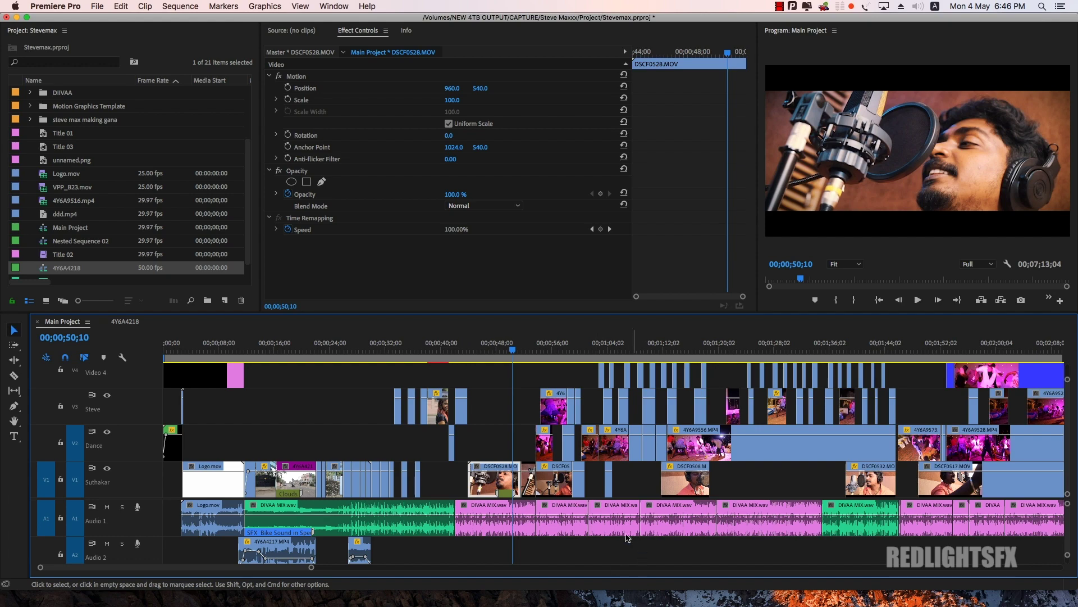
{"action": "key", "text": "grave"}
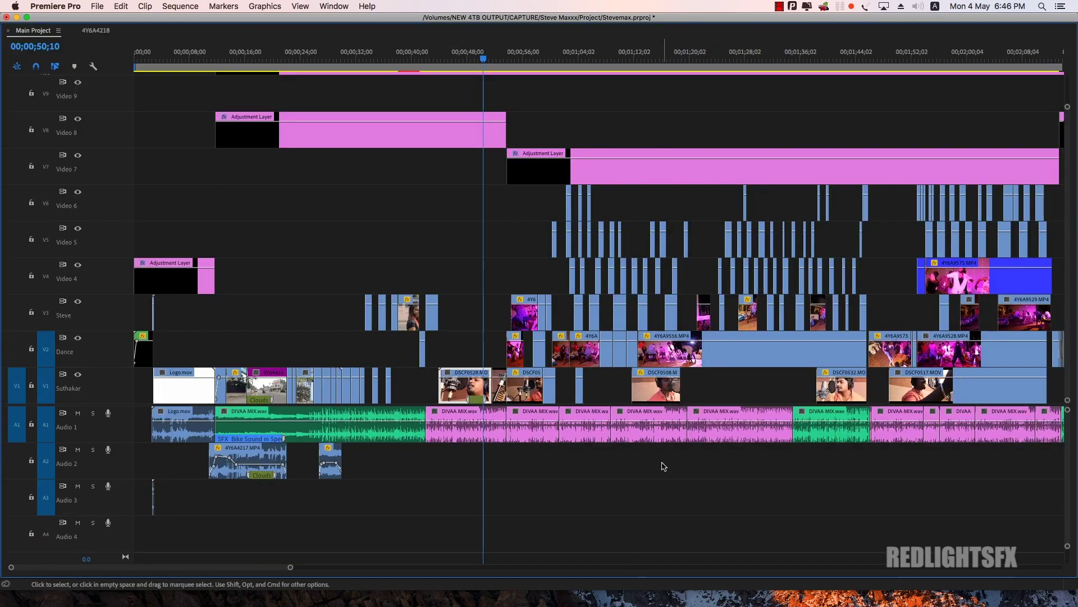
{"action": "key", "text": "minus"}
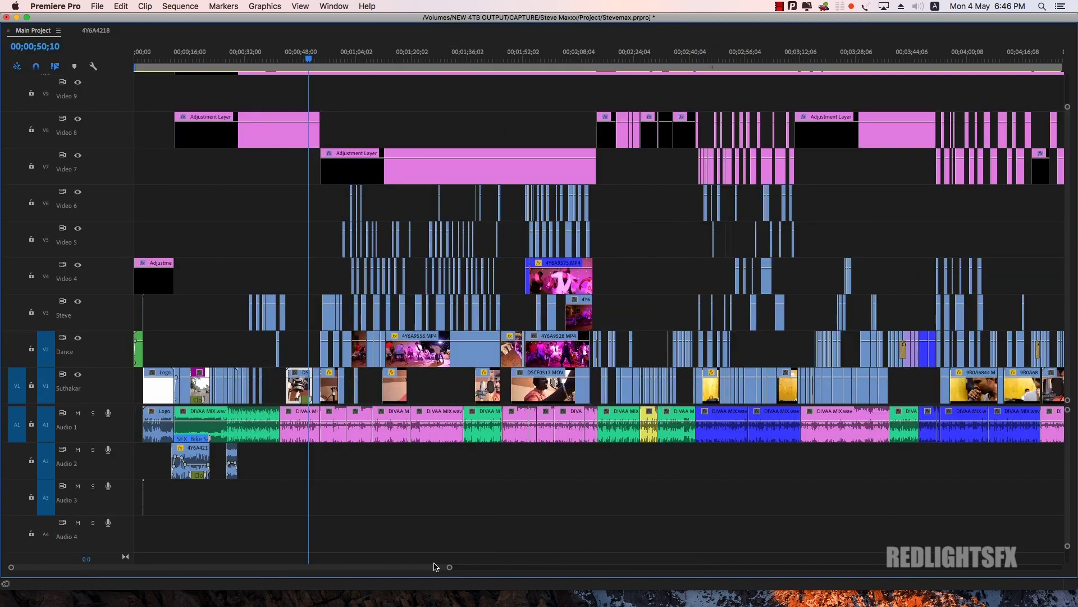
{"action": "scroll", "coordinate": [417, 571], "scroll_direction": "right", "scroll_amount": 3}
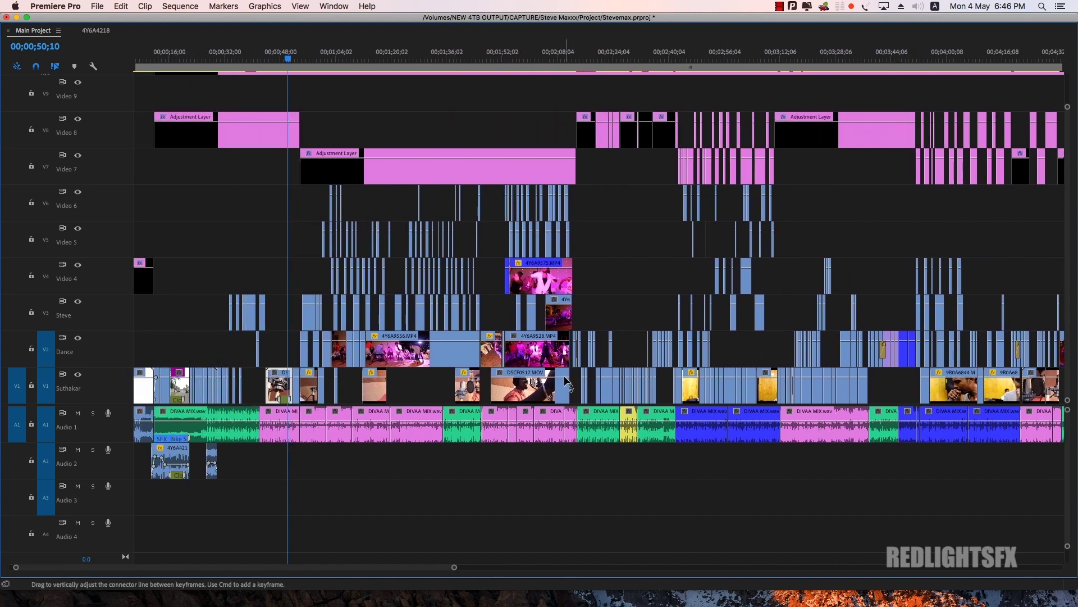
{"action": "key", "text": "grave"}
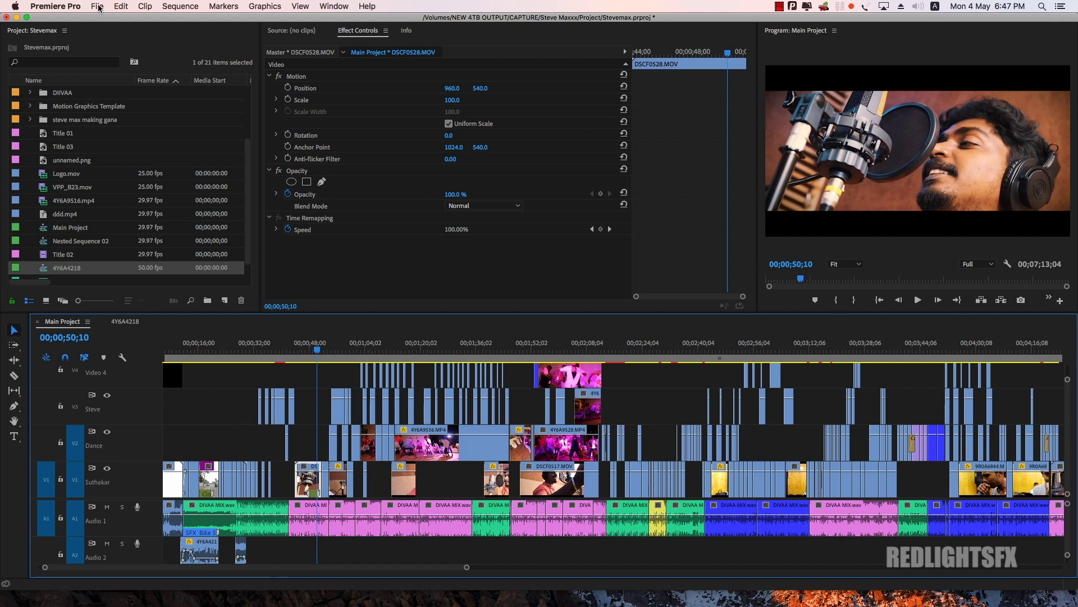
Open Preferences > Labels from the Premiere Pro menu and reposition the dialog
{"action": "left_click", "coordinate": [61, 5]}
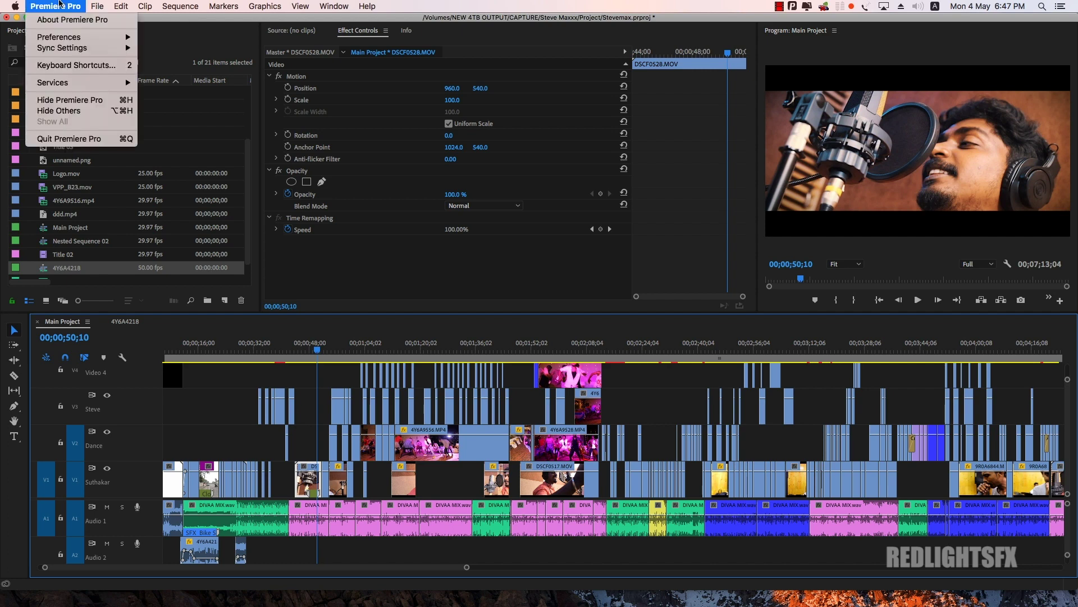
{"action": "mouse_move", "coordinate": [63, 37]}
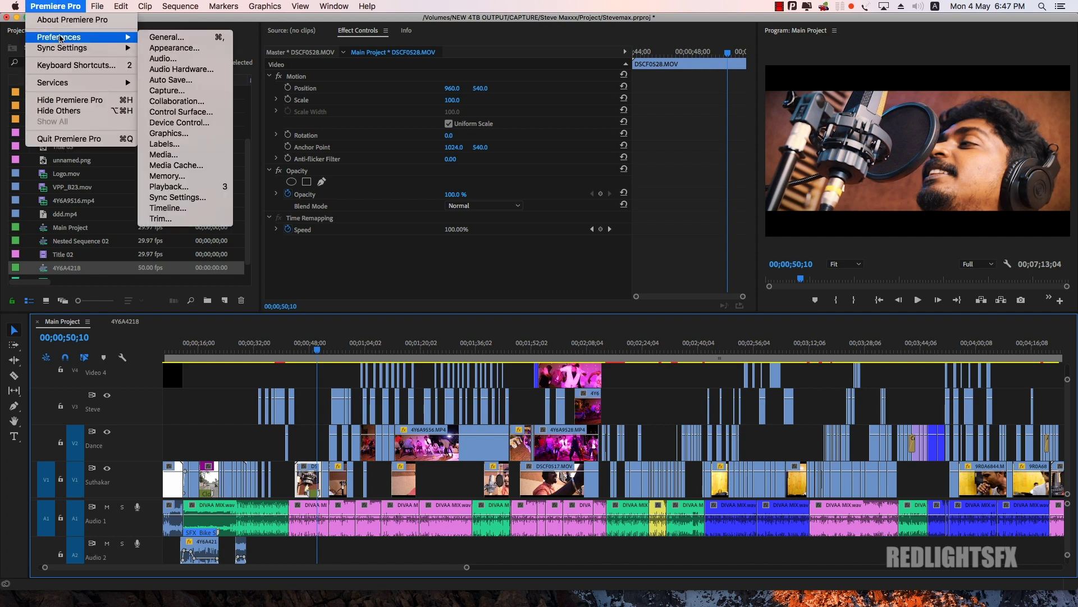
{"action": "left_click", "coordinate": [167, 145]}
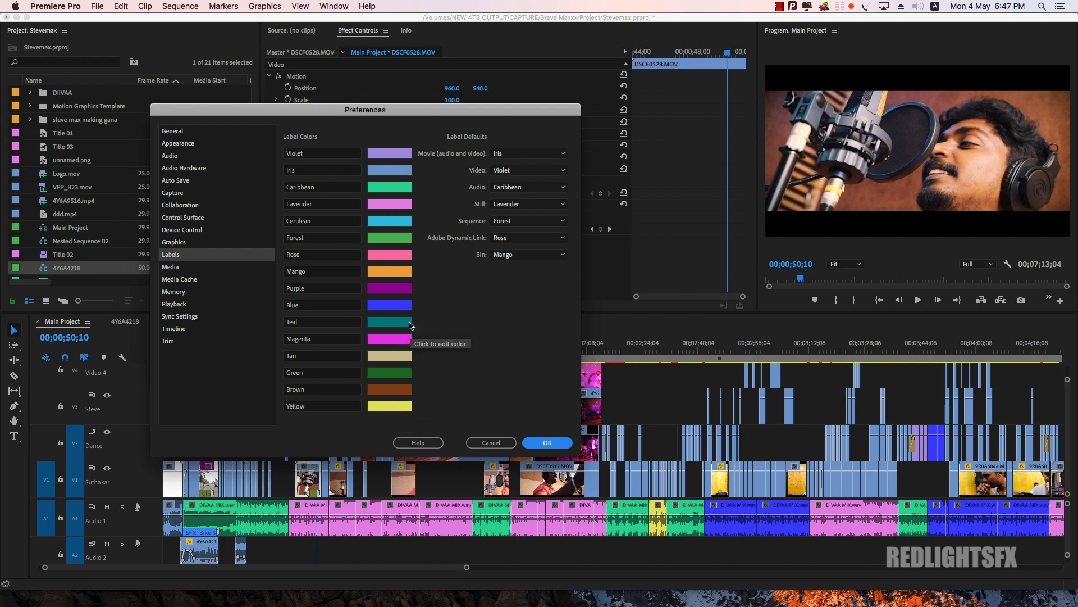
{"action": "left_click_drag", "start_coordinate": [366, 109], "coordinate": [369, 108]}
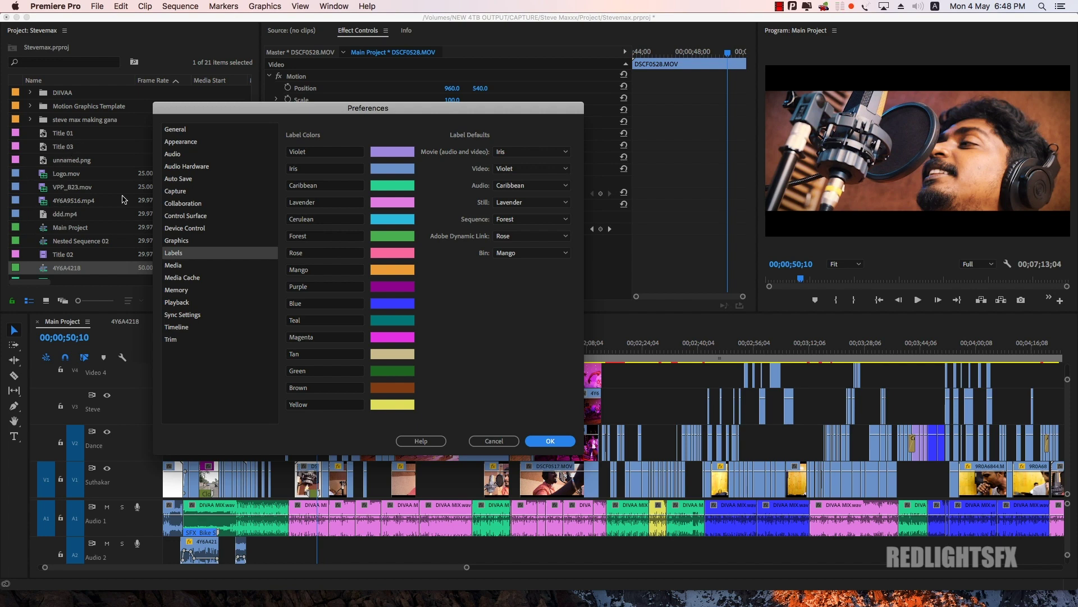
{"action": "left_click_drag", "start_coordinate": [282, 117], "coordinate": [493, 108]}
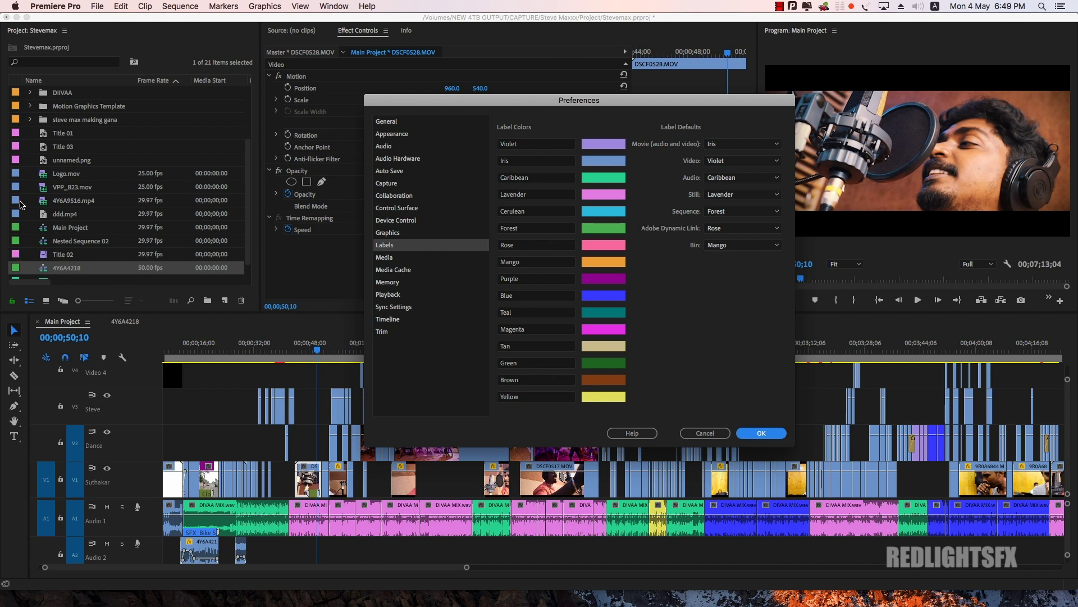
{"action": "left_click_drag", "start_coordinate": [544, 109], "coordinate": [413, 111]}
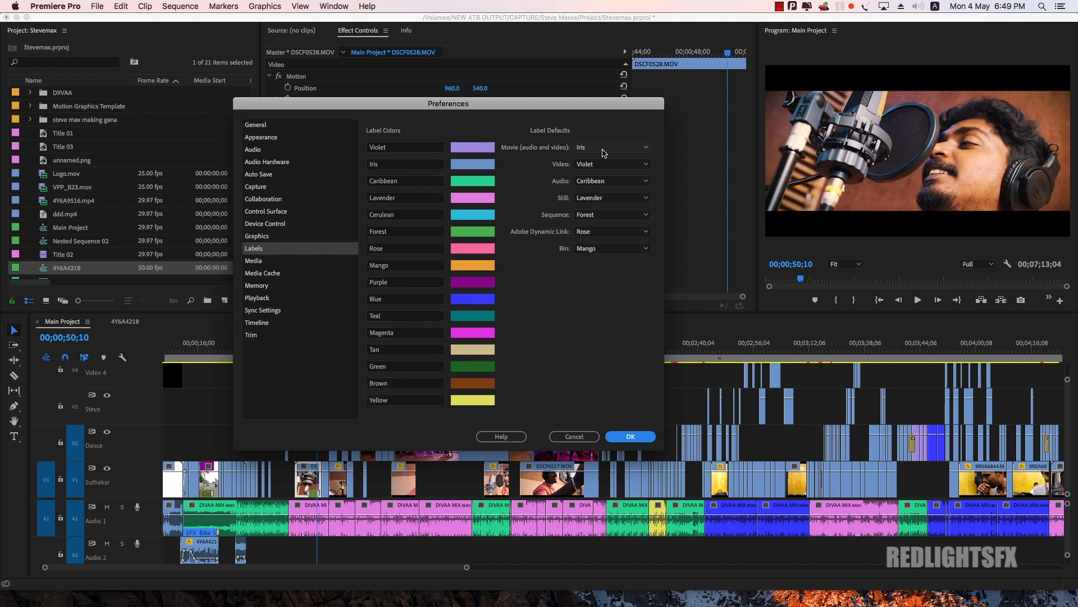
{"action": "left_click", "coordinate": [622, 151]}
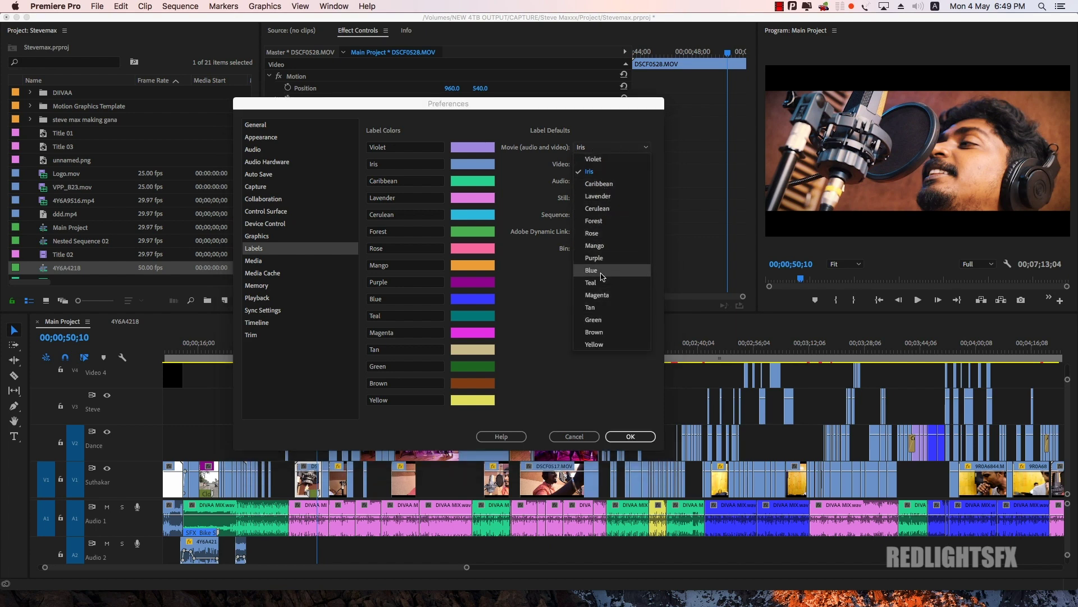
{"action": "left_click", "coordinate": [532, 275]}
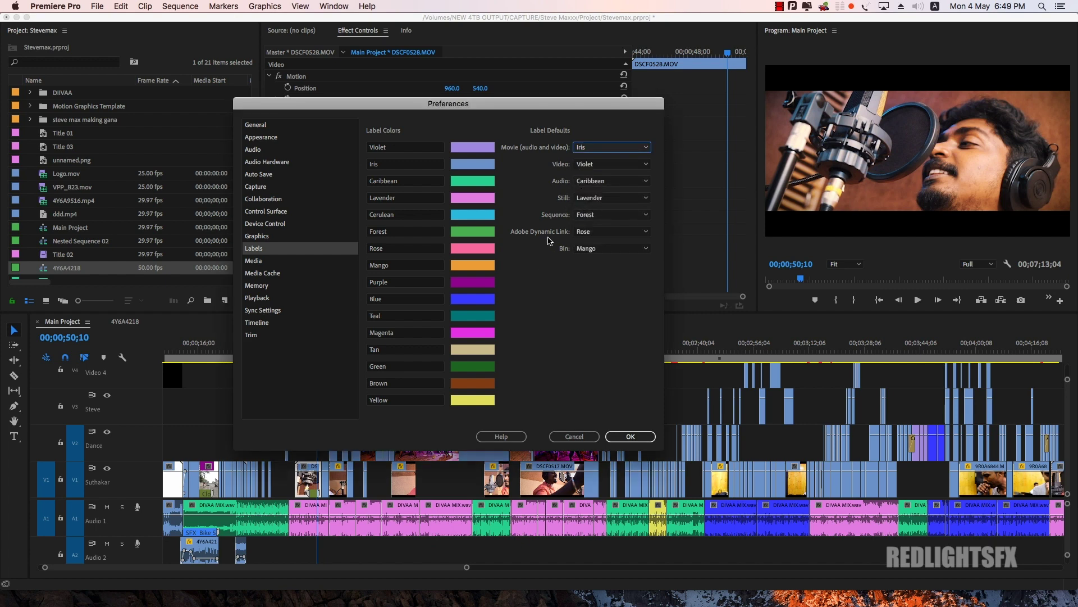
{"action": "left_click", "coordinate": [616, 166]}
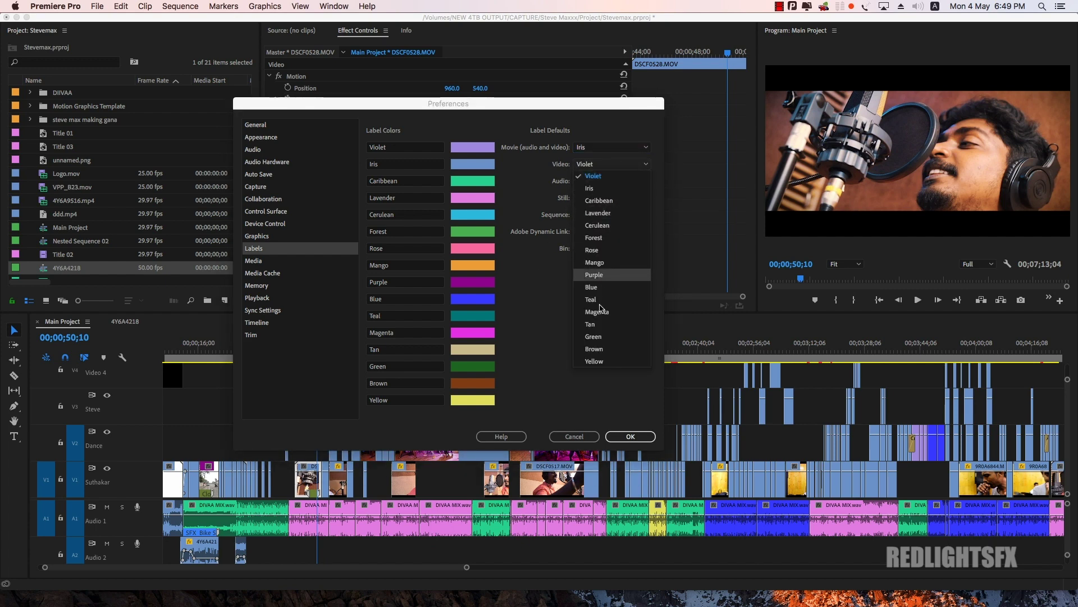
{"action": "left_click", "coordinate": [540, 274]}
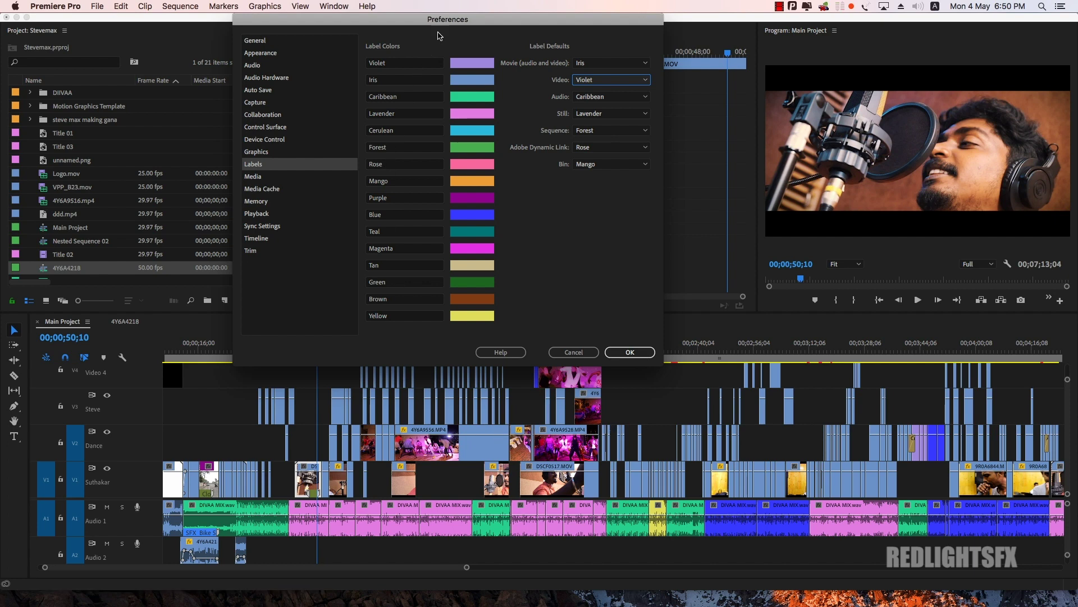
Change the Violet label colour to a dark purple (200073)
{"action": "left_click_drag", "start_coordinate": [444, 21], "coordinate": [471, 66]}
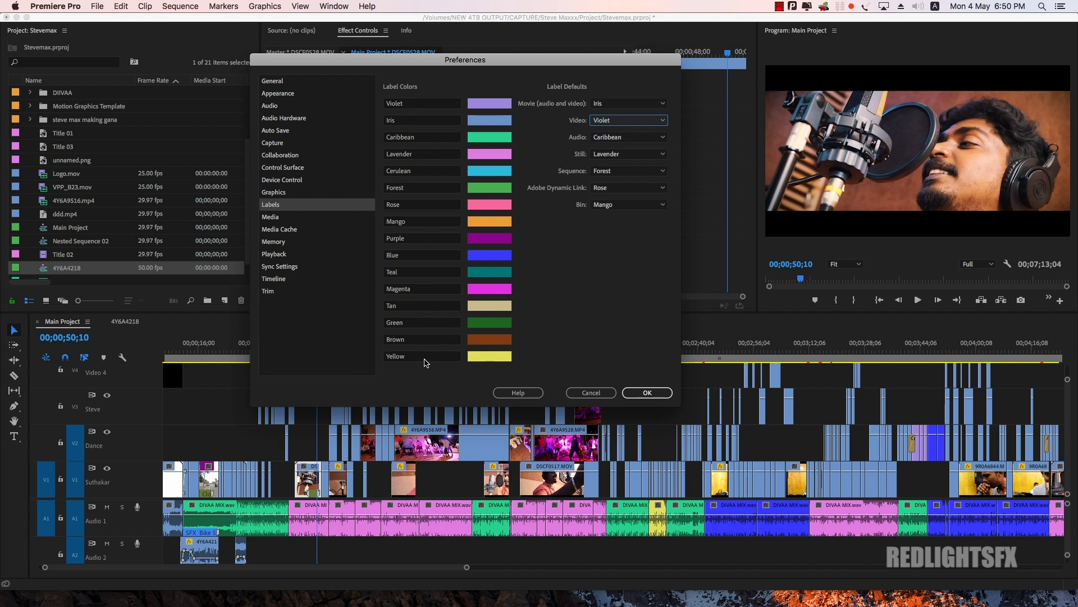
{"action": "left_click", "coordinate": [484, 104]}
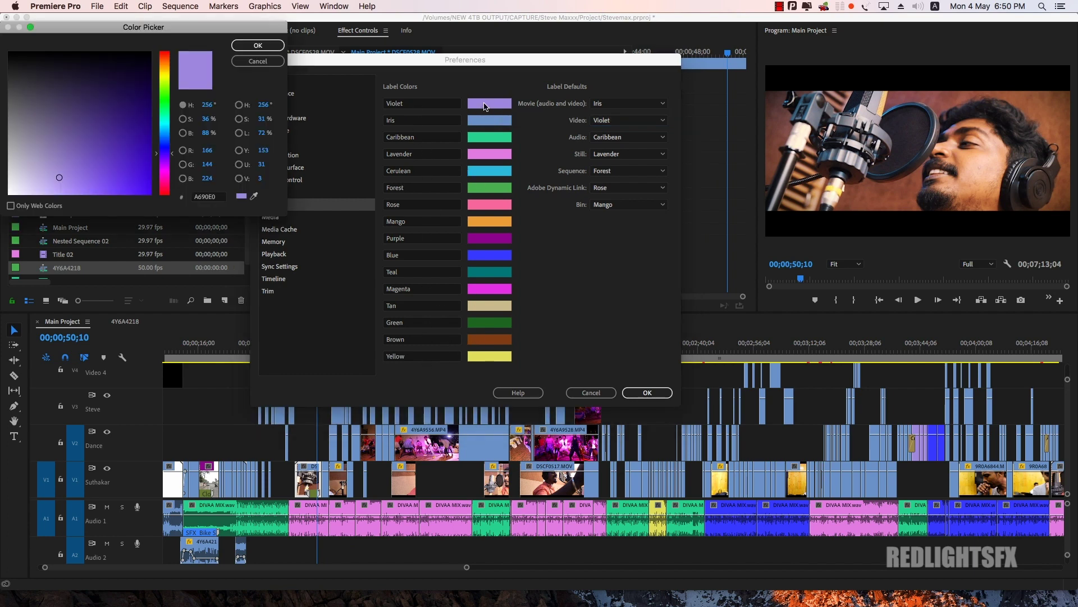
{"action": "left_click_drag", "start_coordinate": [190, 31], "coordinate": [368, 154]}
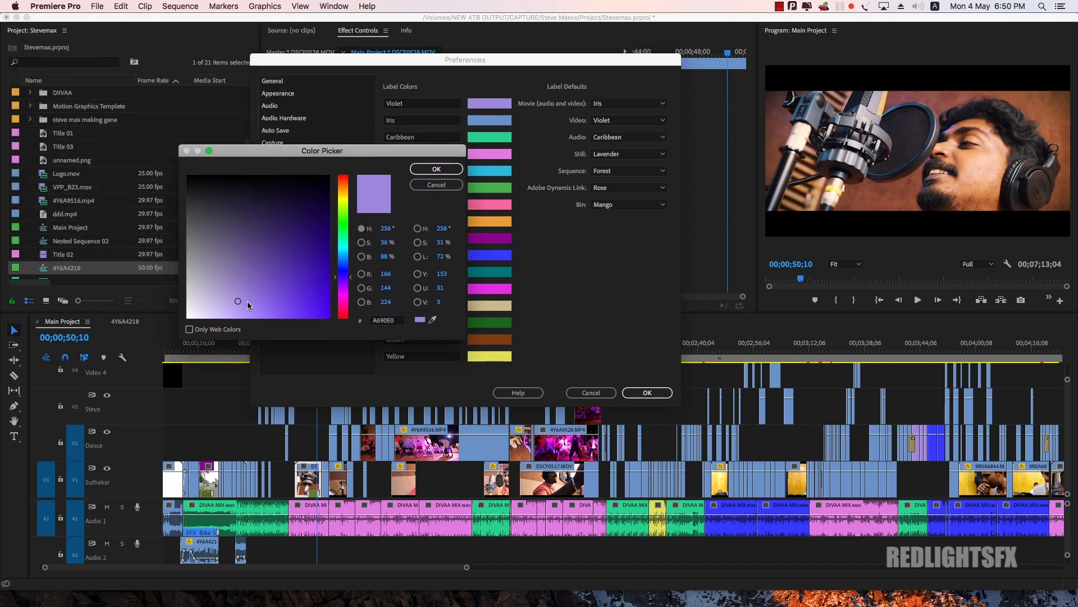
{"action": "left_click_drag", "start_coordinate": [247, 301], "coordinate": [330, 239]}
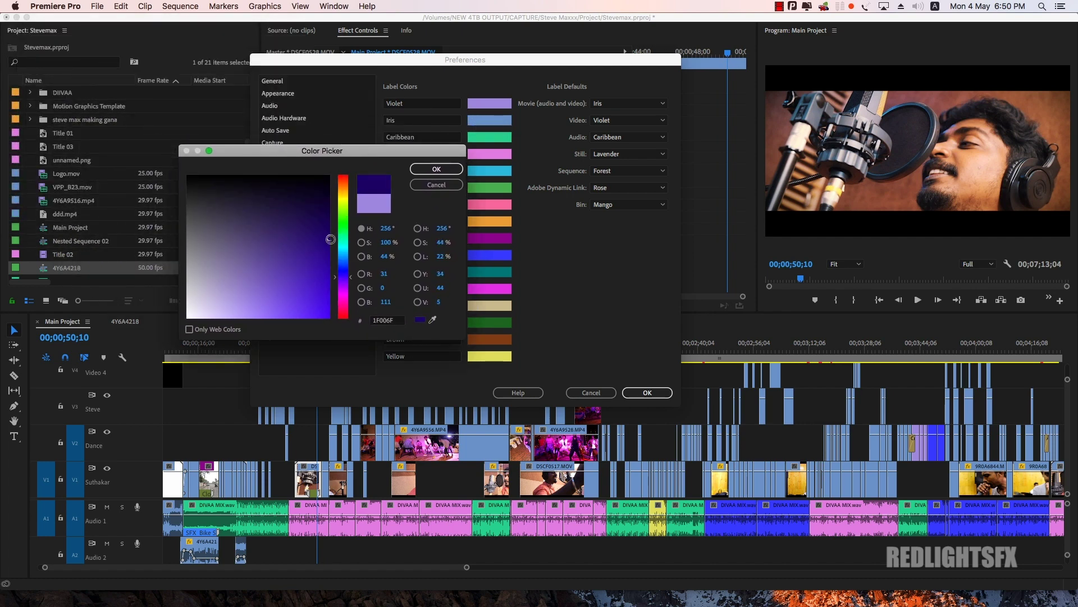
{"action": "left_click", "coordinate": [436, 169]}
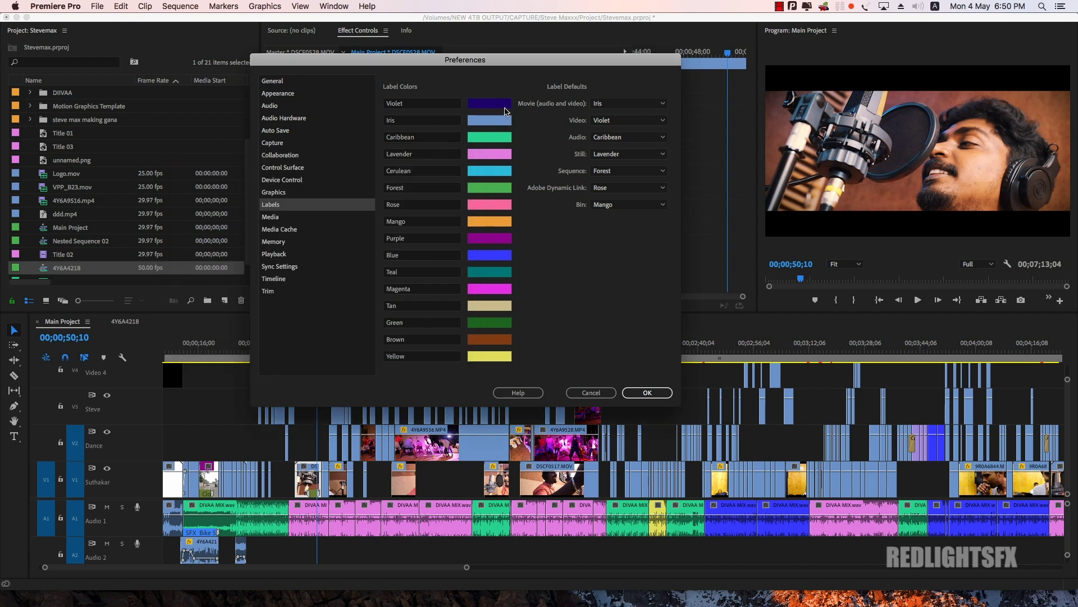
Leave Lavender unchanged, cancel Preferences, and scrub the sequence to about 00;01;02
{"action": "left_click", "coordinate": [497, 158]}
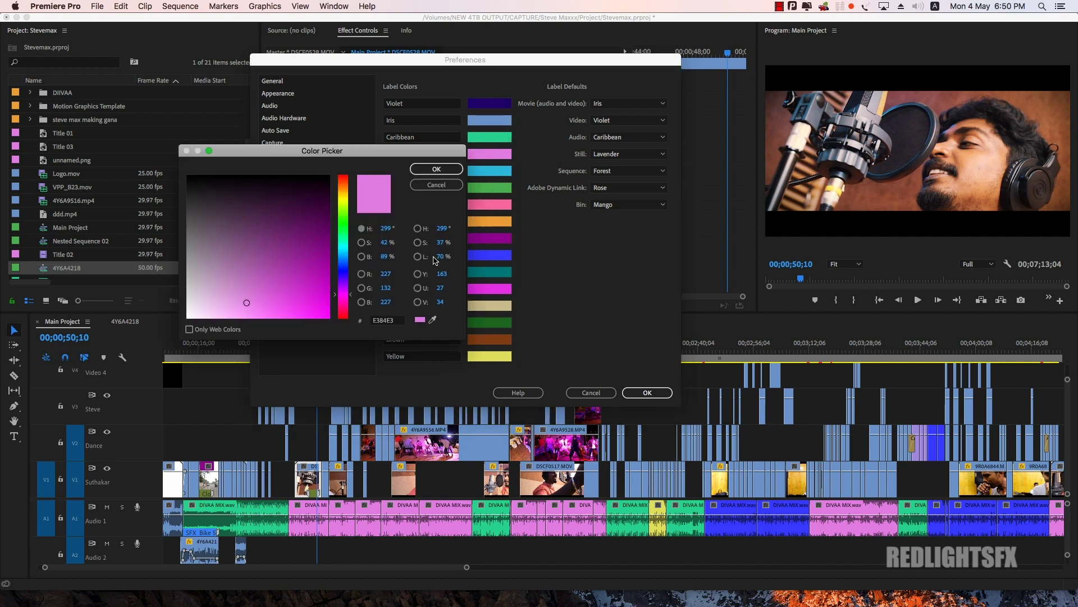
{"action": "left_click", "coordinate": [433, 184]}
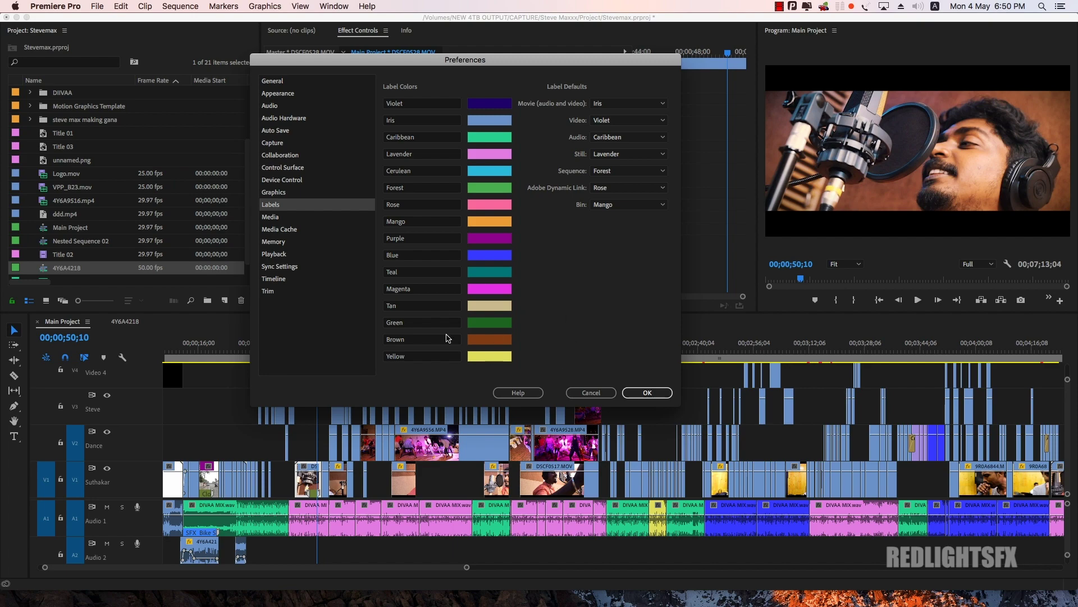
{"action": "left_click", "coordinate": [591, 392]}
{"action": "mouse_move", "coordinate": [311, 348]}
{"action": "left_mouse_down"}
{"action": "mouse_move", "coordinate": [366, 347]}
{"action": "mouse_move", "coordinate": [317, 347]}
{"action": "left_mouse_up"}
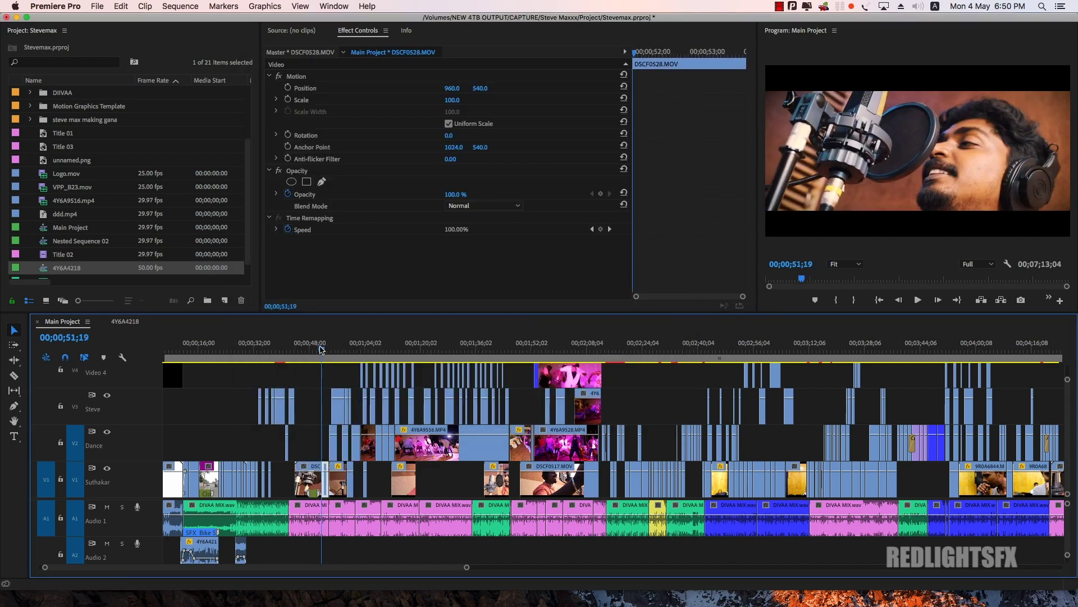
Apply the Blue label to the eight short clips on V1–V3 around 00;00;33;12
{"action": "key", "text": "="}
{"action": "key", "text": "="}
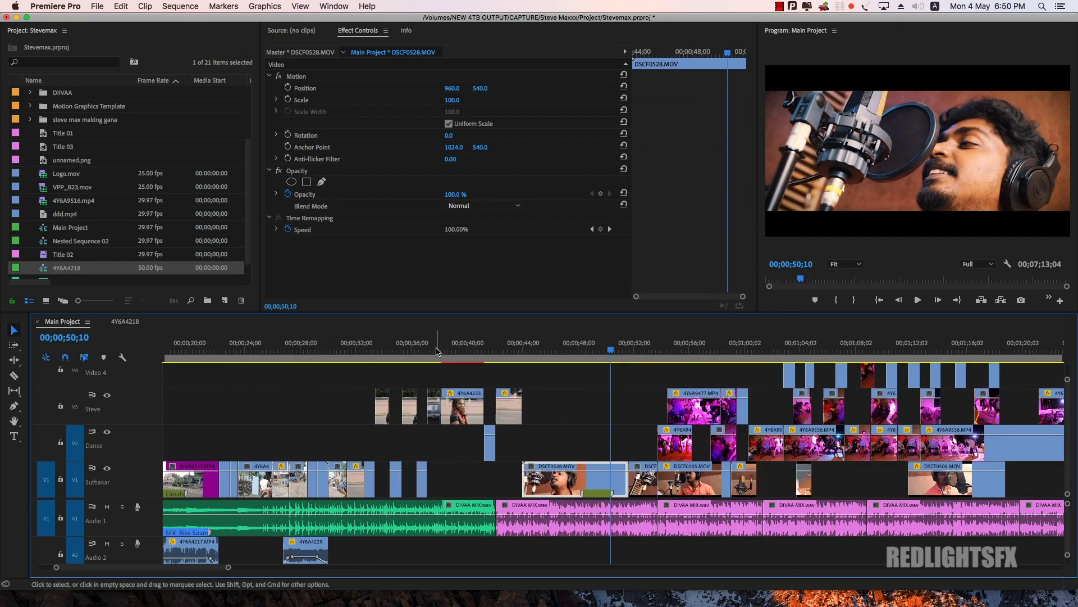
{"action": "left_click", "coordinate": [376, 349]}
{"action": "left_click_drag", "start_coordinate": [514, 380], "coordinate": [386, 485]}
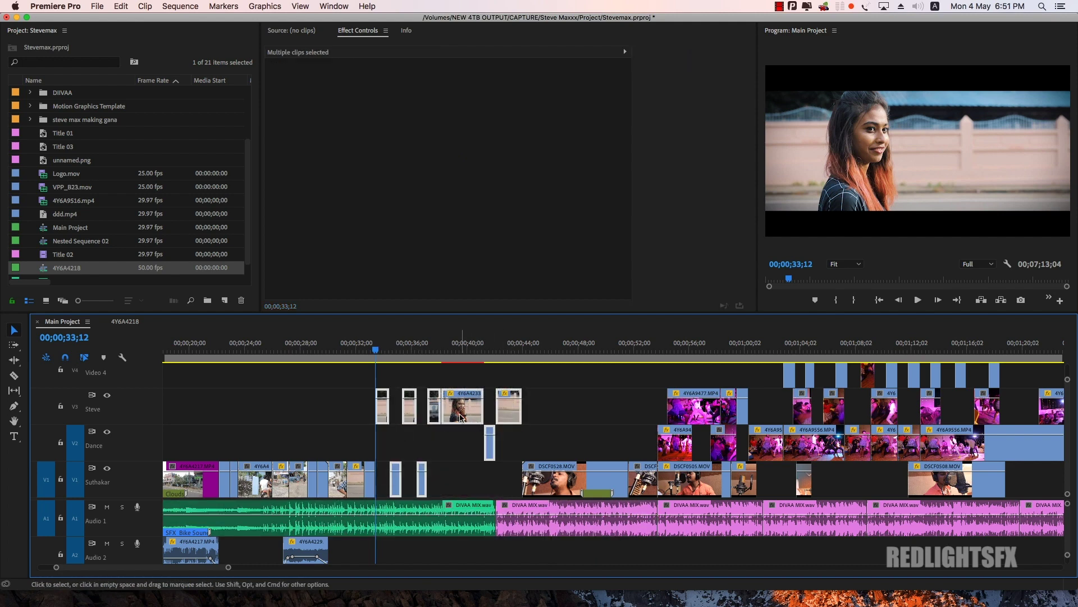
{"action": "right_click", "coordinate": [461, 411]}
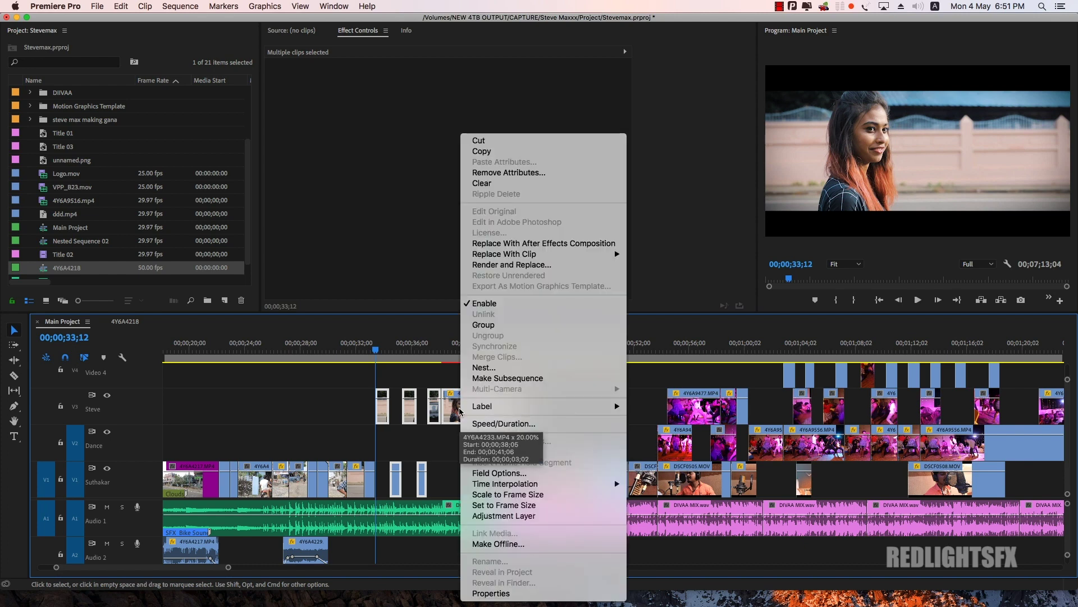
{"action": "mouse_move", "coordinate": [502, 407]}
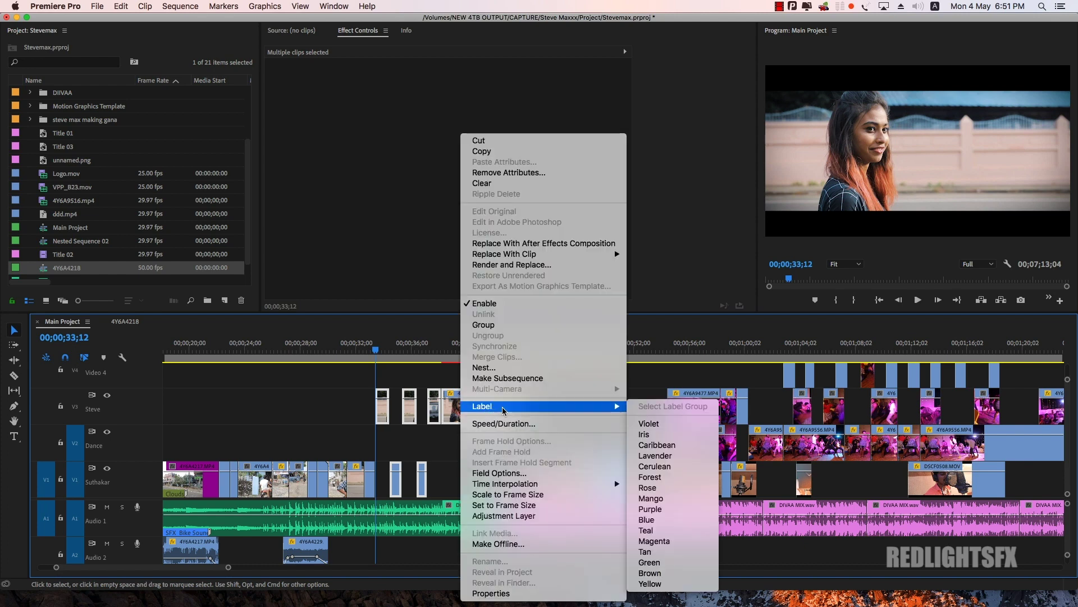
{"action": "left_click", "coordinate": [673, 518]}
{"action": "left_click", "coordinate": [442, 381]}
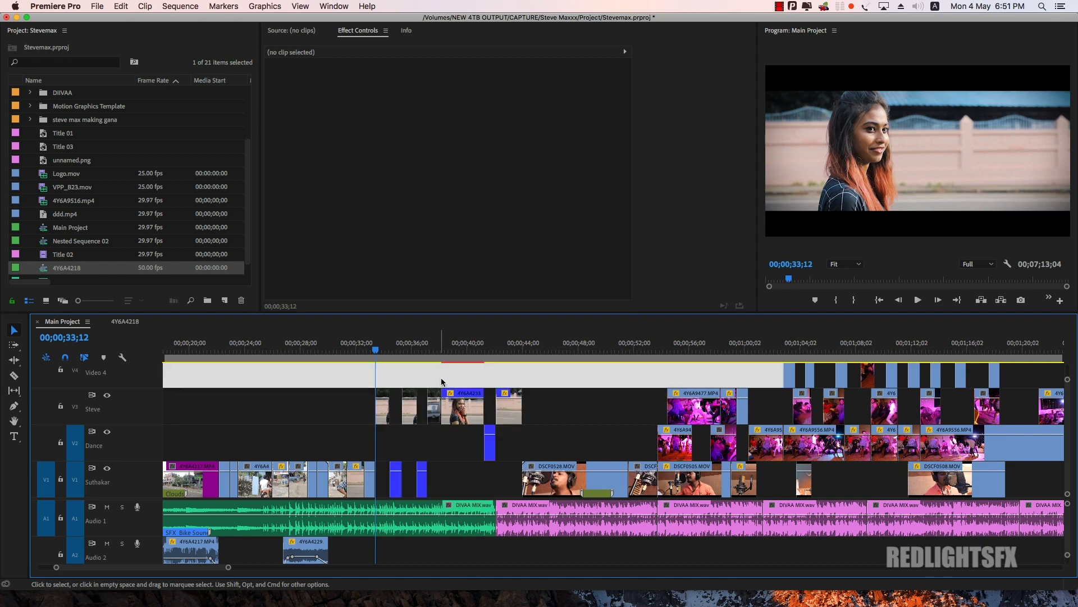
Pan later in the sequence and select clip 4Y6A9556.MP4 at 00;01;13;14
{"action": "key", "text": "="}
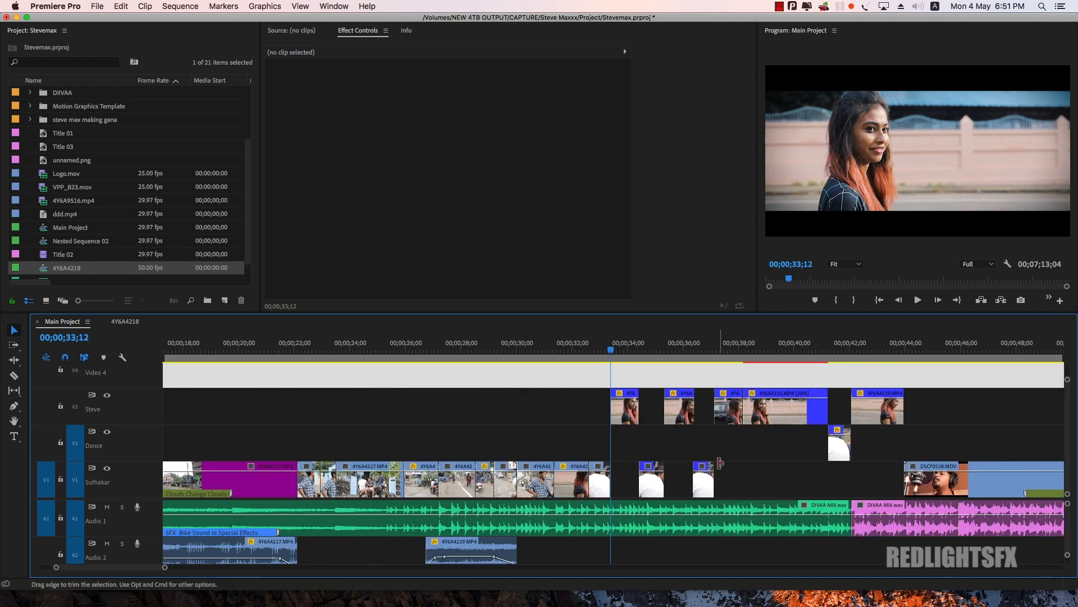
{"action": "key", "text": "h"}
{"action": "left_click_drag", "start_coordinate": [764, 478], "coordinate": [477, 470]}
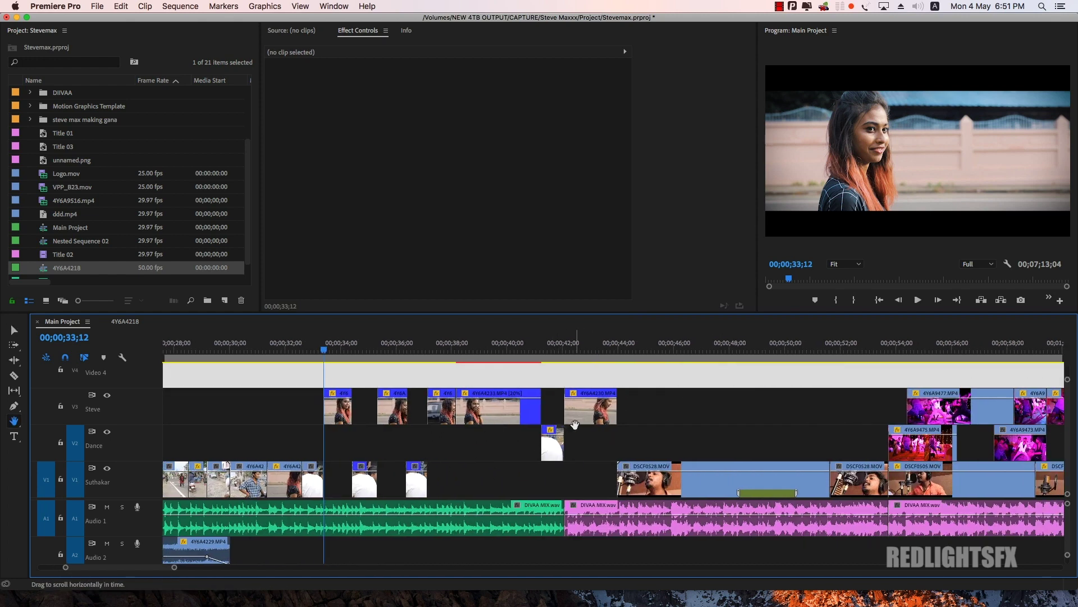
{"action": "key", "text": "minus"}
{"action": "key", "text": "minus"}
{"action": "key", "text": "minus"}
{"action": "key", "text": "minus"}
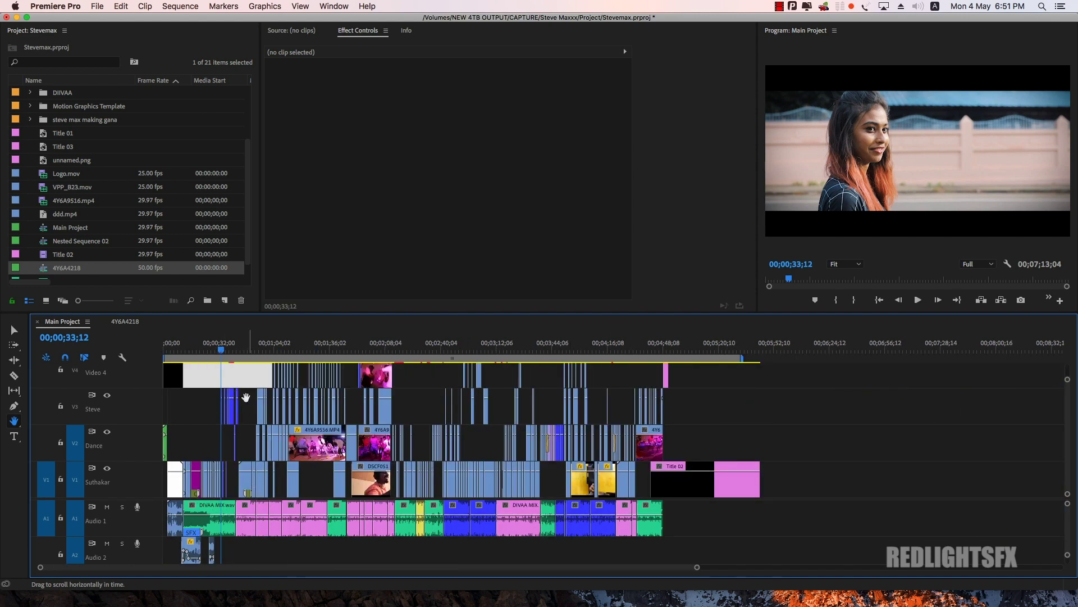
{"action": "key", "text": "equal"}
{"action": "key", "text": "equal"}
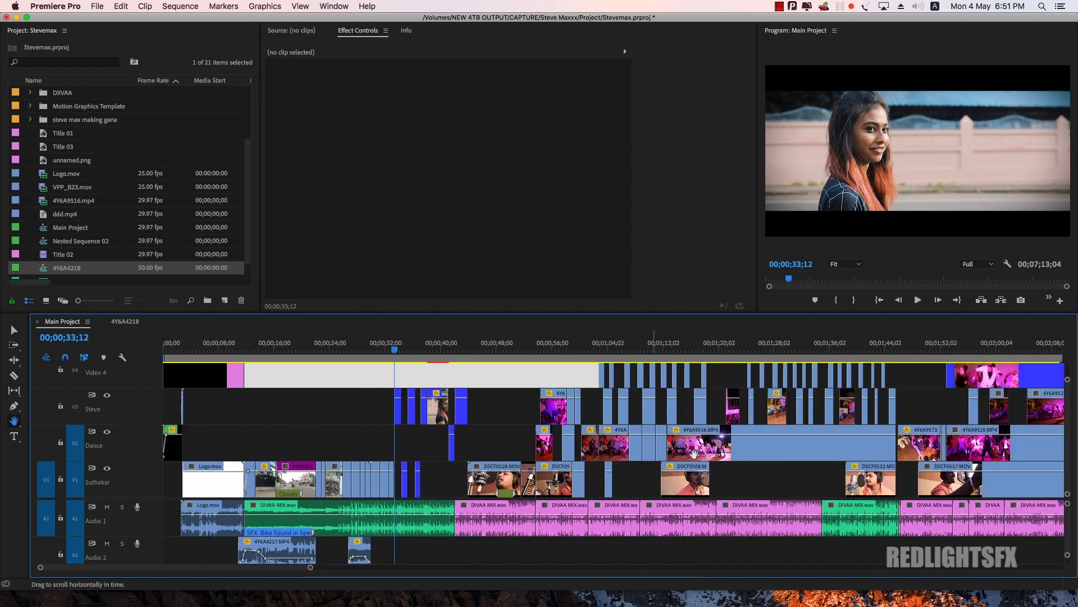
{"action": "key", "text": "minus"}
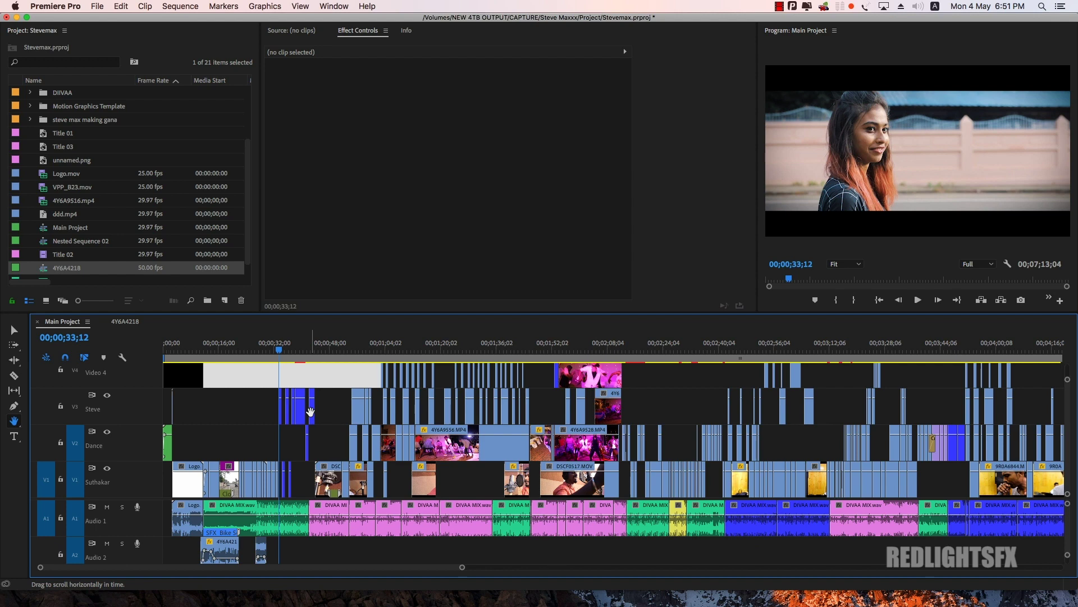
{"action": "left_click", "coordinate": [419, 344]}
{"action": "key", "text": "equal"}
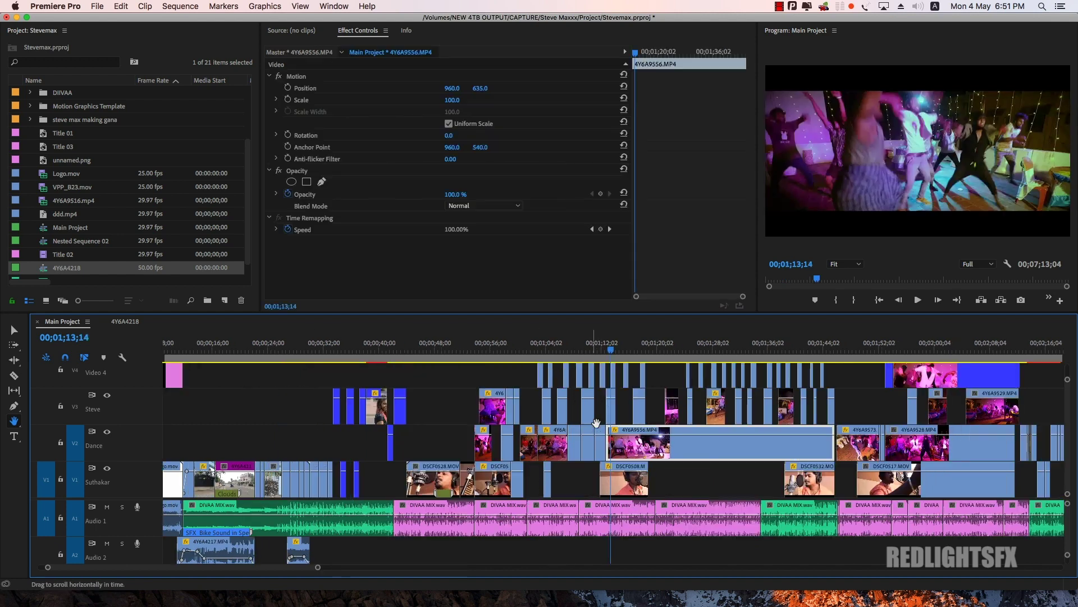
{"action": "key", "text": "equal"}
{"action": "left_click_drag", "start_coordinate": [769, 431], "coordinate": [550, 478]}
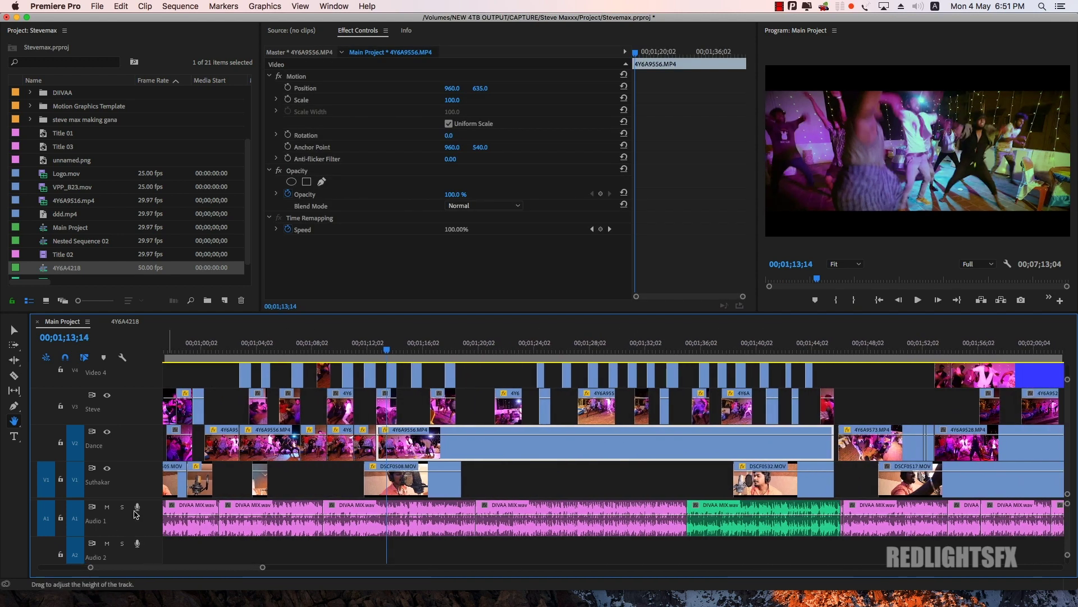
Enlarge the timeline panel, set the playhead to 00;01;14;06, and select V4 clip 4Y6A9558.MP4
{"action": "left_click_drag", "start_coordinate": [315, 311], "coordinate": [315, 271]}
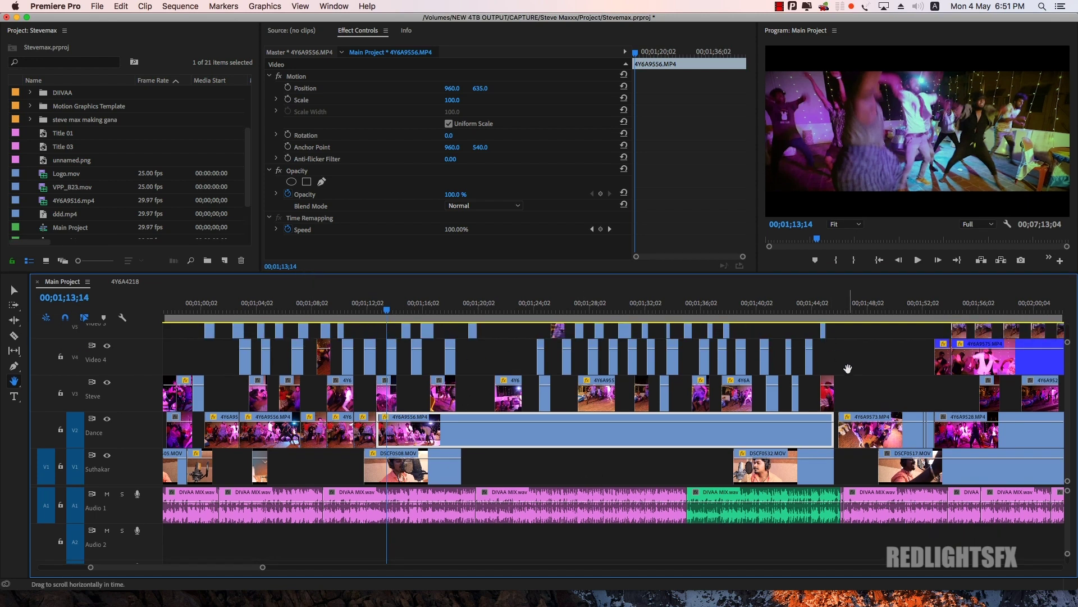
{"action": "scroll", "coordinate": [847, 369], "scroll_direction": "up", "scroll_amount": 3}
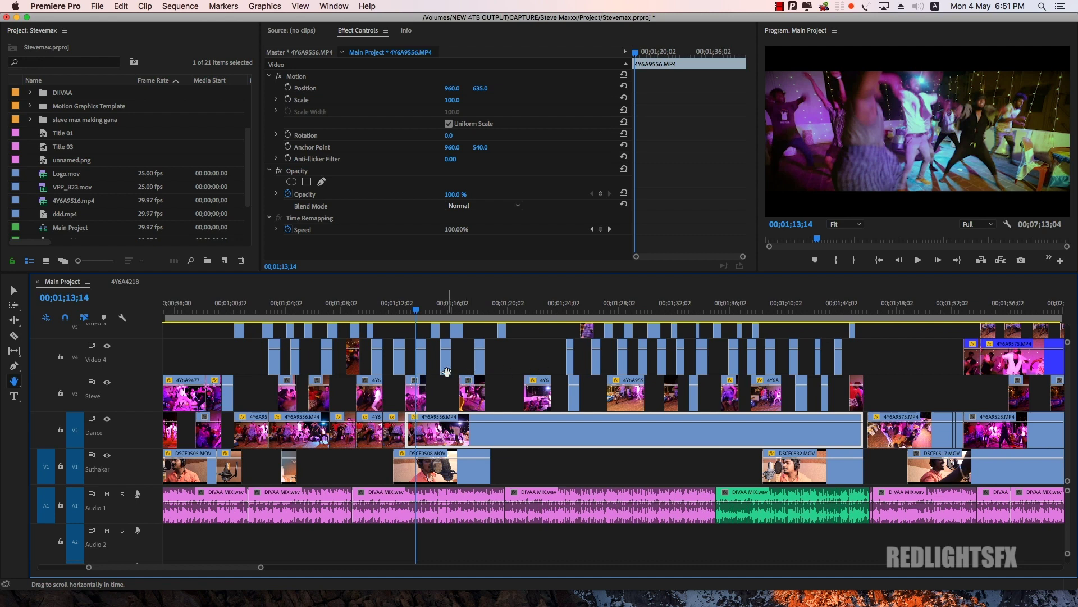
{"action": "mouse_move", "coordinate": [421, 310]}
{"action": "left_mouse_down"}
{"action": "mouse_move", "coordinate": [407, 311]}
{"action": "mouse_move", "coordinate": [427, 313]}
{"action": "left_mouse_up"}
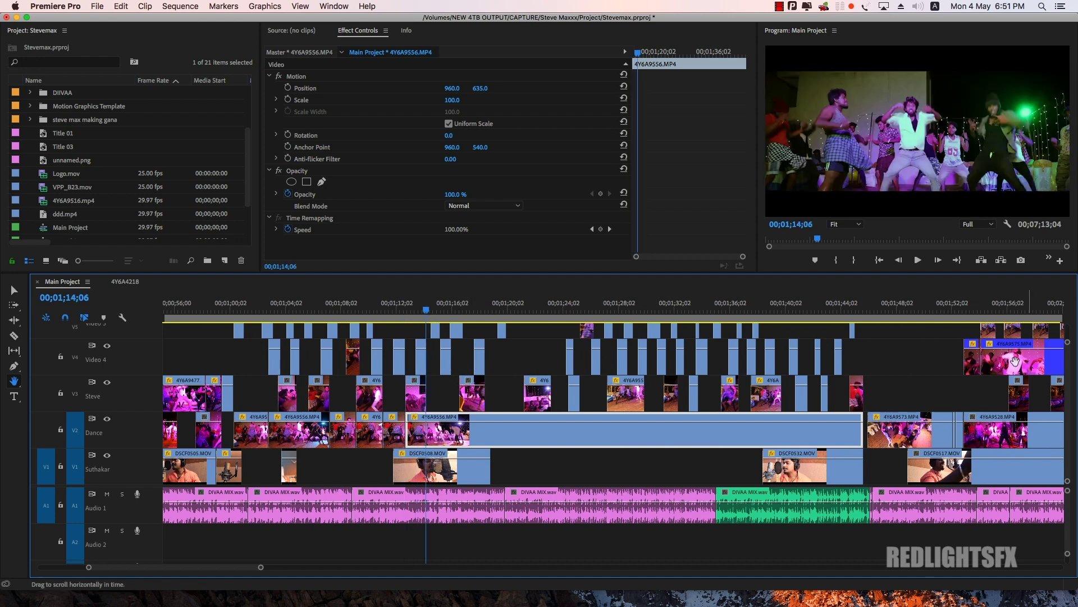
{"action": "key", "text": "v"}
{"action": "left_click", "coordinate": [421, 340]}
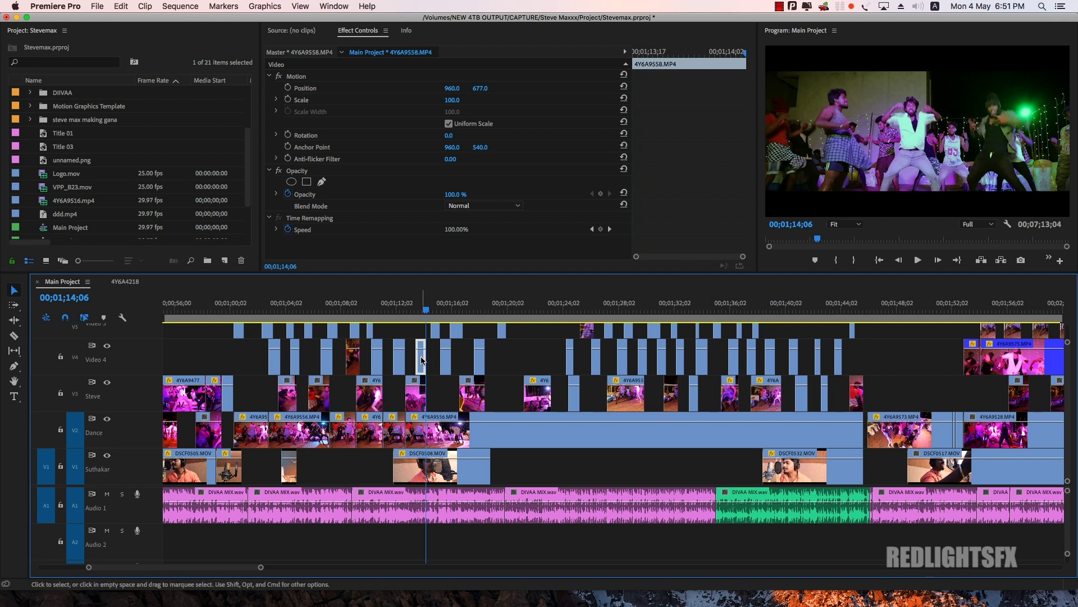
Apply the Mango label to the short V4 clip
{"action": "right_click", "coordinate": [422, 360]}
{"action": "mouse_move", "coordinate": [478, 393]}
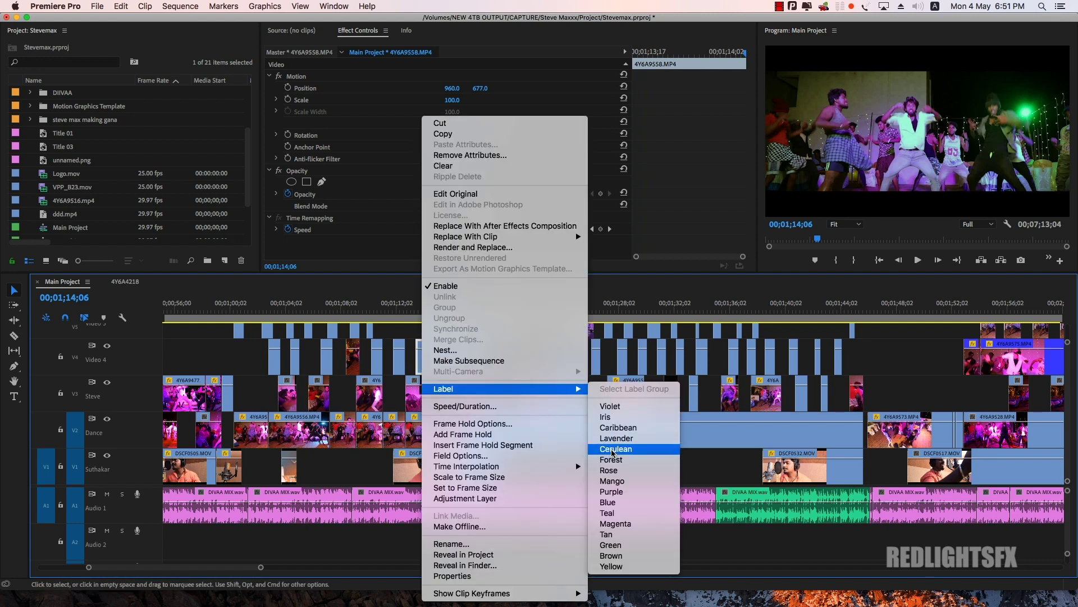
{"action": "left_click", "coordinate": [609, 480]}
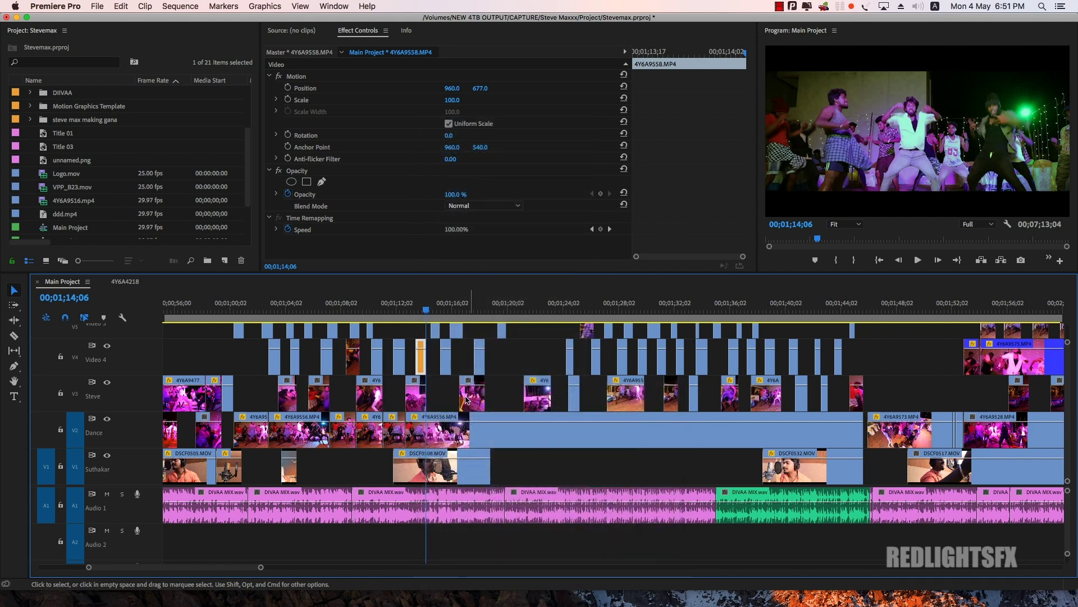
{"action": "left_click", "coordinate": [414, 329]}
Select 4Y6A9556.MP4 on V2, move the playhead to the next clip edge, and clear the selection
{"action": "left_click", "coordinate": [443, 429]}
{"action": "key", "text": "Up"}
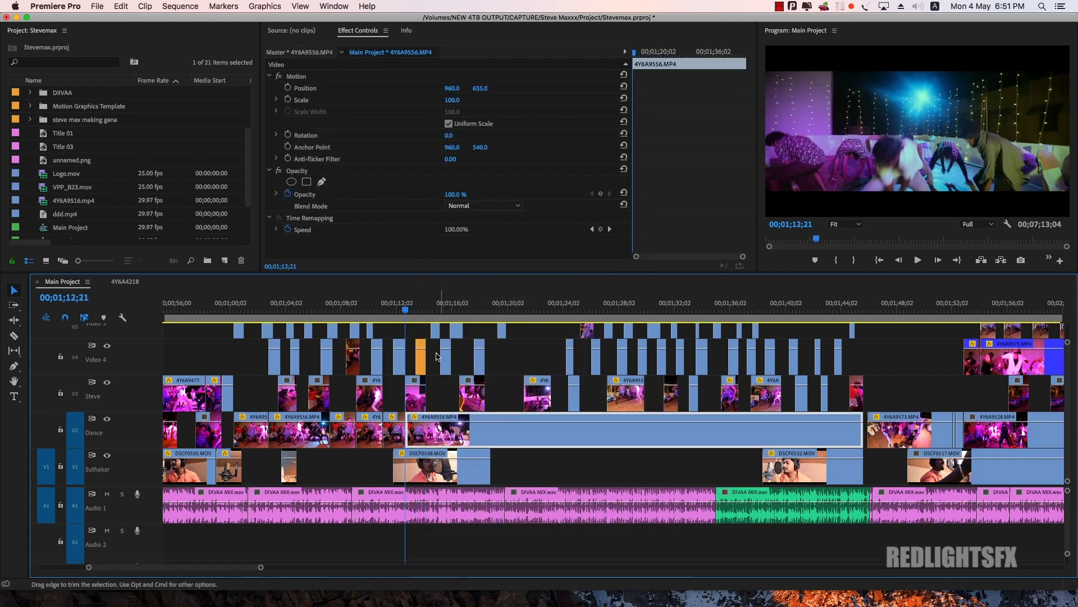
{"action": "key", "text": "minus"}
{"action": "key", "text": "equal"}
{"action": "key", "text": "equal"}
{"action": "key", "text": "equal"}
{"action": "key", "text": "equal"}
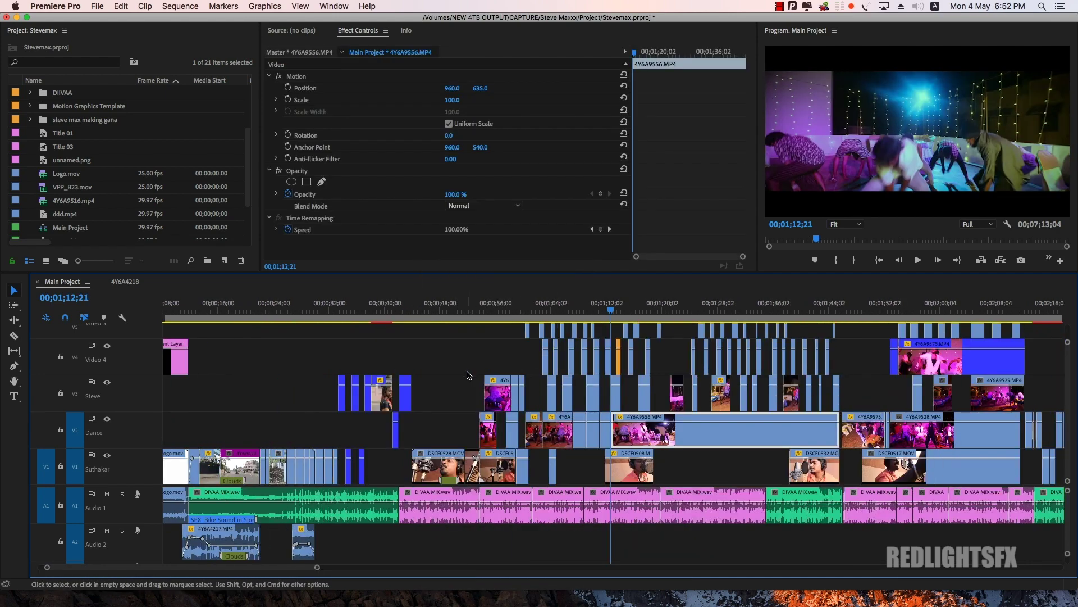
{"action": "key", "text": "Down"}
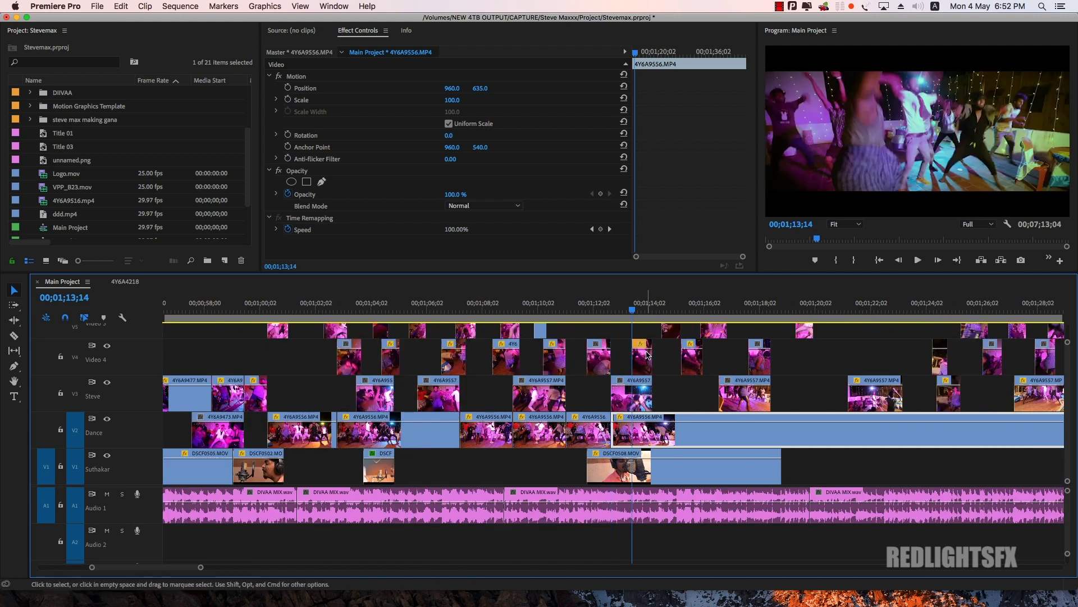
{"action": "left_click", "coordinate": [663, 369]}
{"action": "key", "text": "minus"}
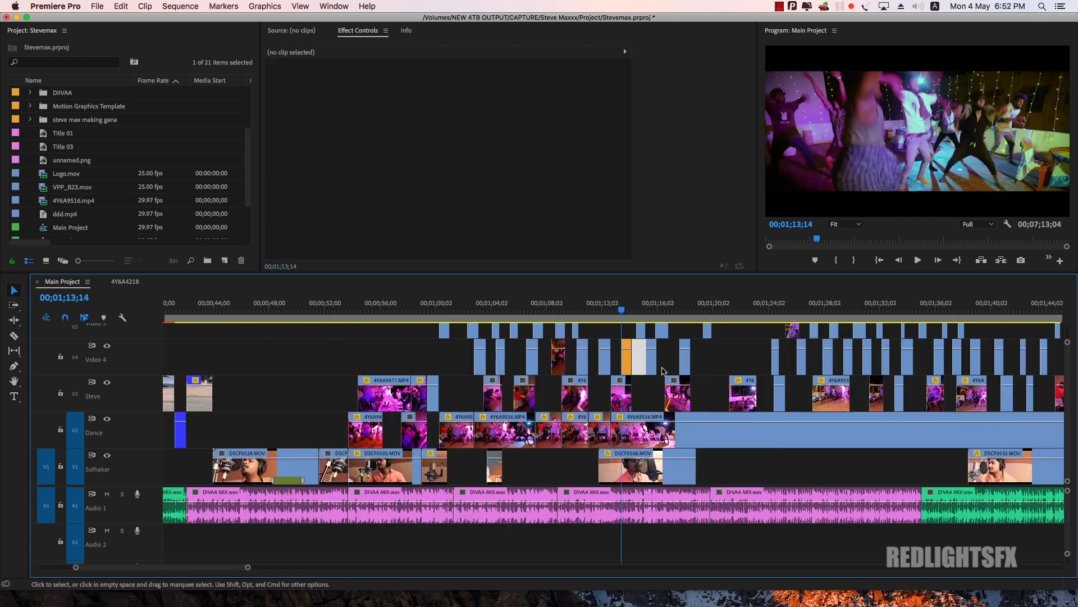
Check the options for V4 clip 4Y6A9558.MP4 without changes, then open the Premiere Pro menu
{"action": "right_click", "coordinate": [629, 373]}
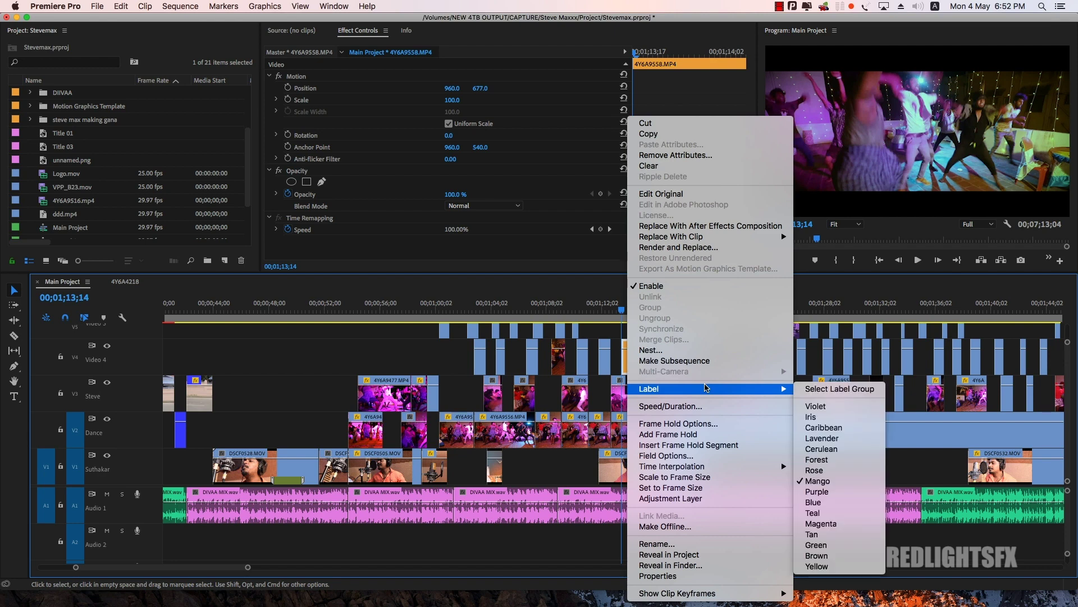
{"action": "left_click", "coordinate": [433, 347]}
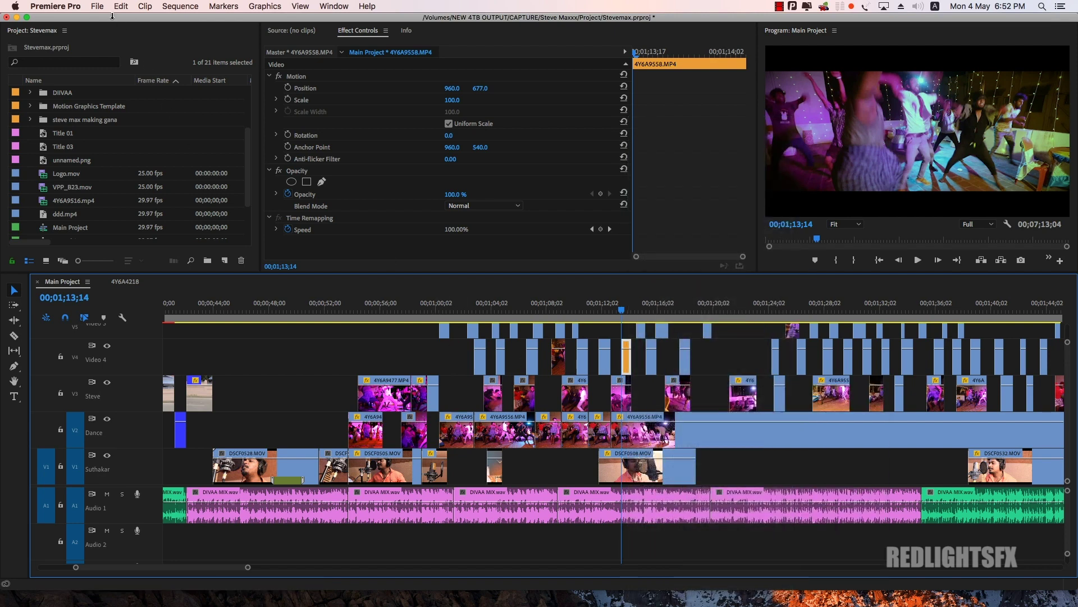
{"action": "left_click", "coordinate": [97, 7]}
In Keyboard Shortcuts, remove the Lavender label assignment from the 5 key
{"action": "mouse_move", "coordinate": [56, 8]}
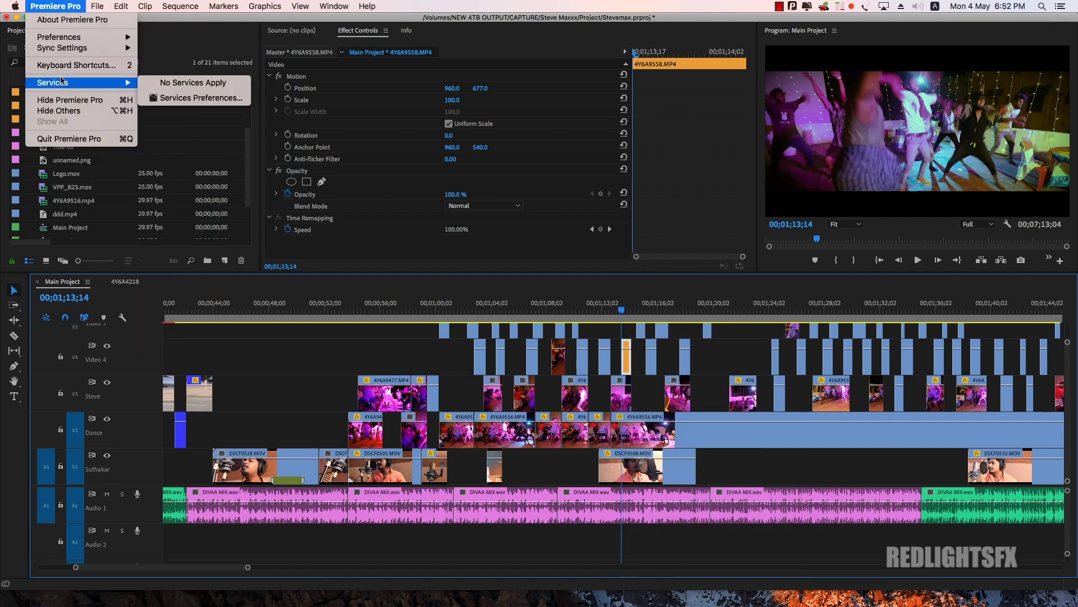
{"action": "left_click", "coordinate": [76, 65]}
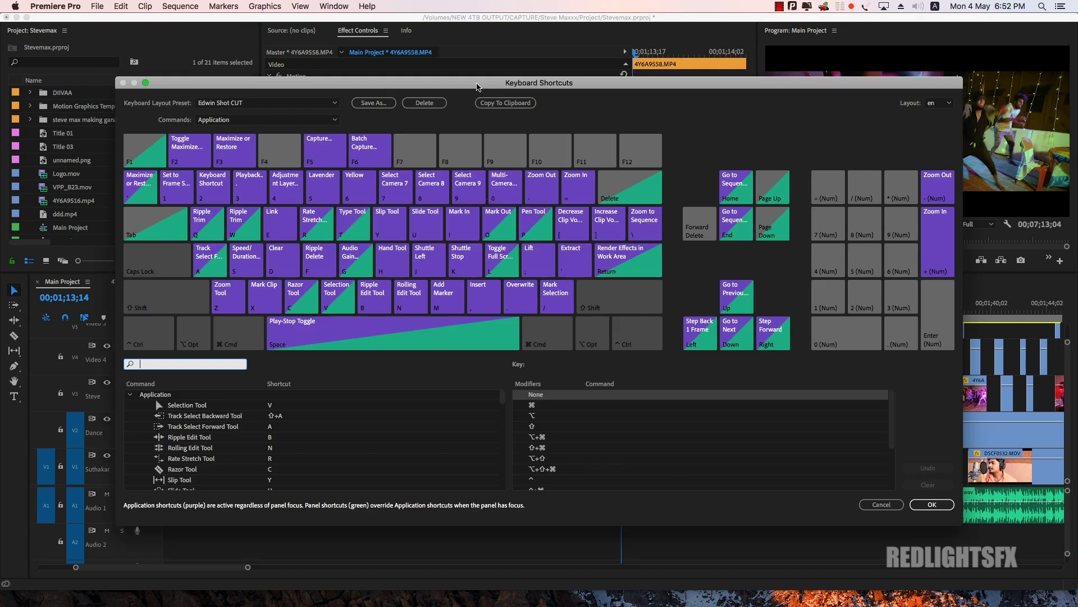
{"action": "left_click_drag", "start_coordinate": [478, 87], "coordinate": [503, 93]}
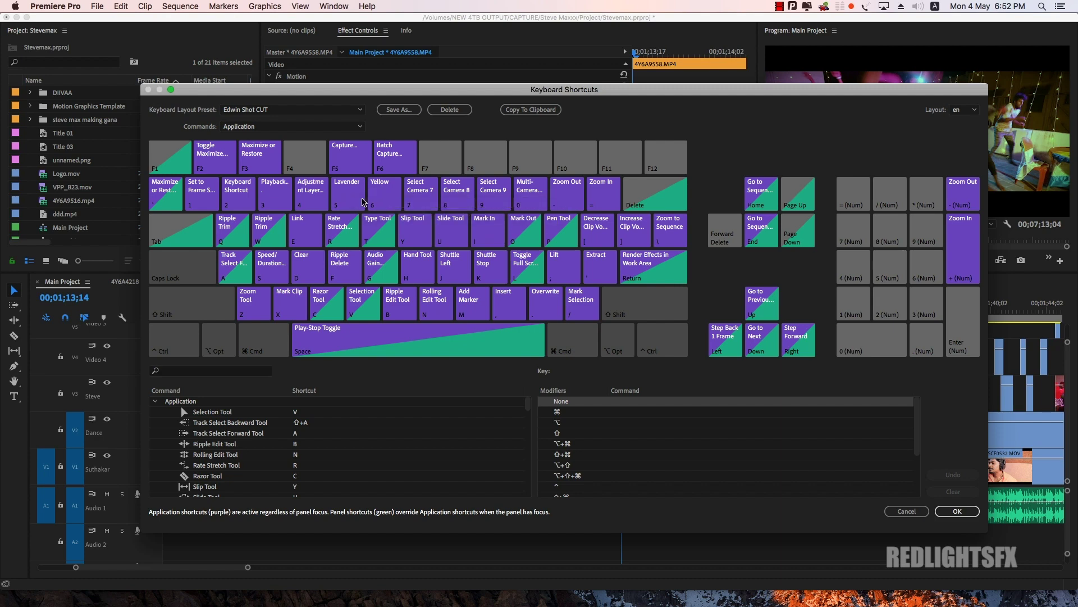
{"action": "key", "text": "shift"}
{"action": "left_click", "coordinate": [346, 199]}
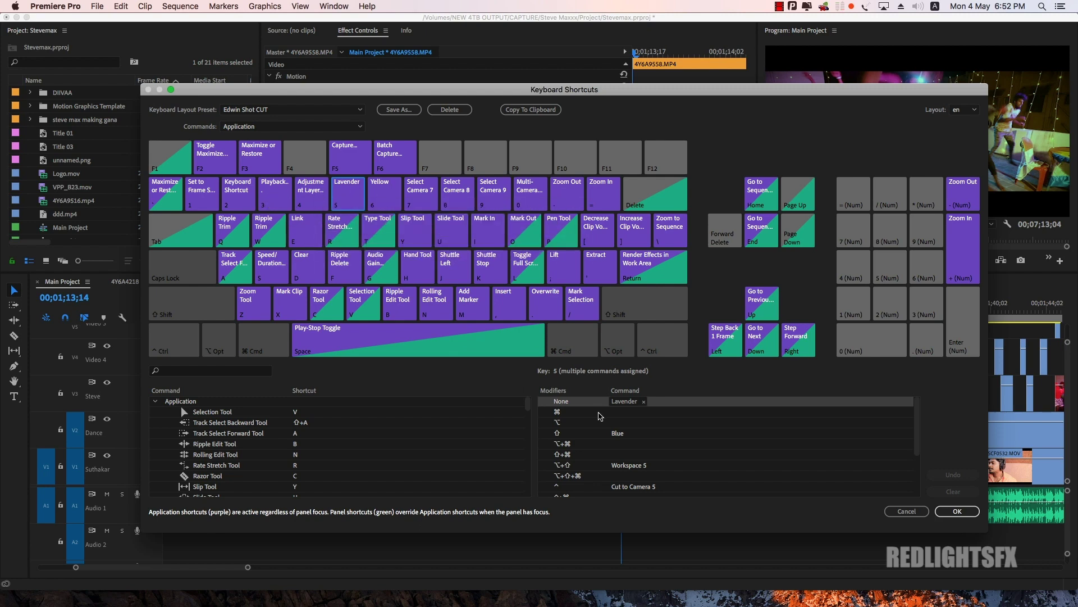
{"action": "left_click", "coordinate": [645, 402]}
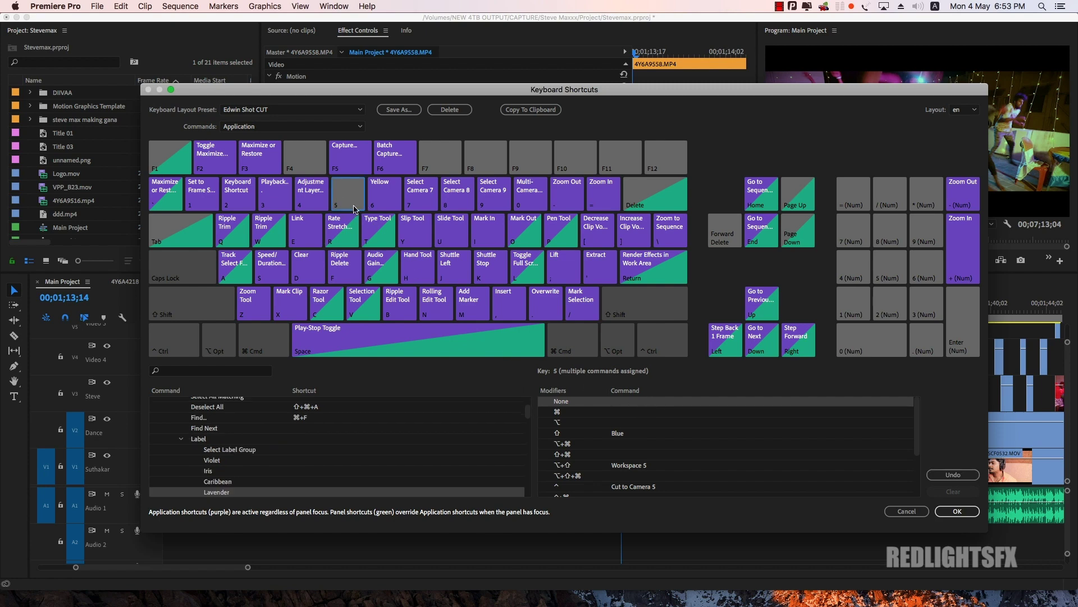
Search 'labe', assign Edit > Label > Lavender to the 5 key, and confirm with OK
{"action": "left_click", "coordinate": [217, 373]}
{"action": "type", "text": "label"}
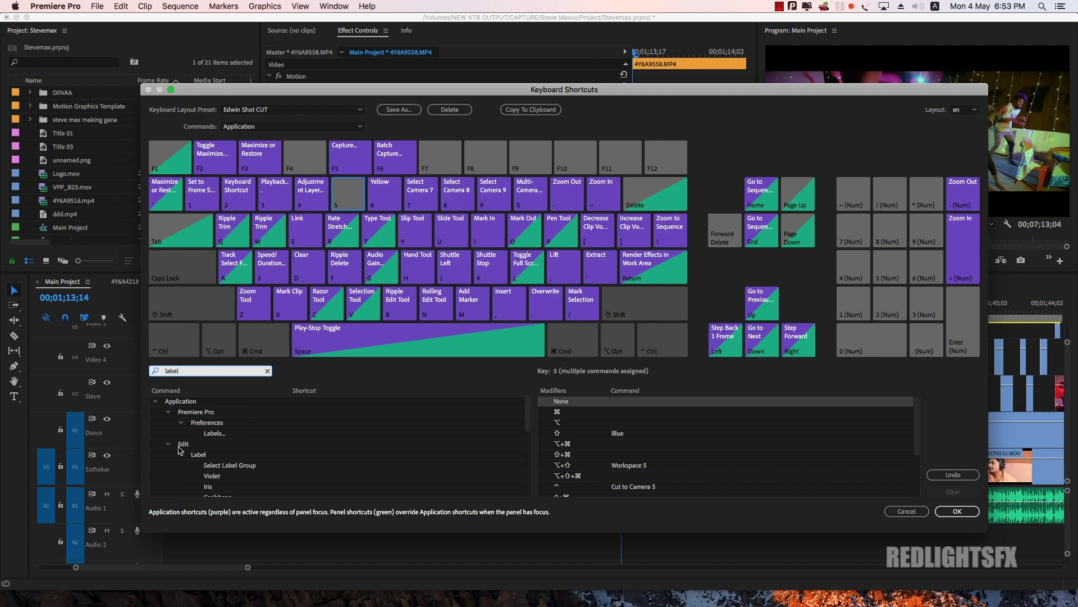
{"action": "scroll", "coordinate": [332, 453], "scroll_direction": "down", "scroll_amount": 2}
{"action": "scroll", "coordinate": [237, 438], "scroll_direction": "down", "scroll_amount": 1}
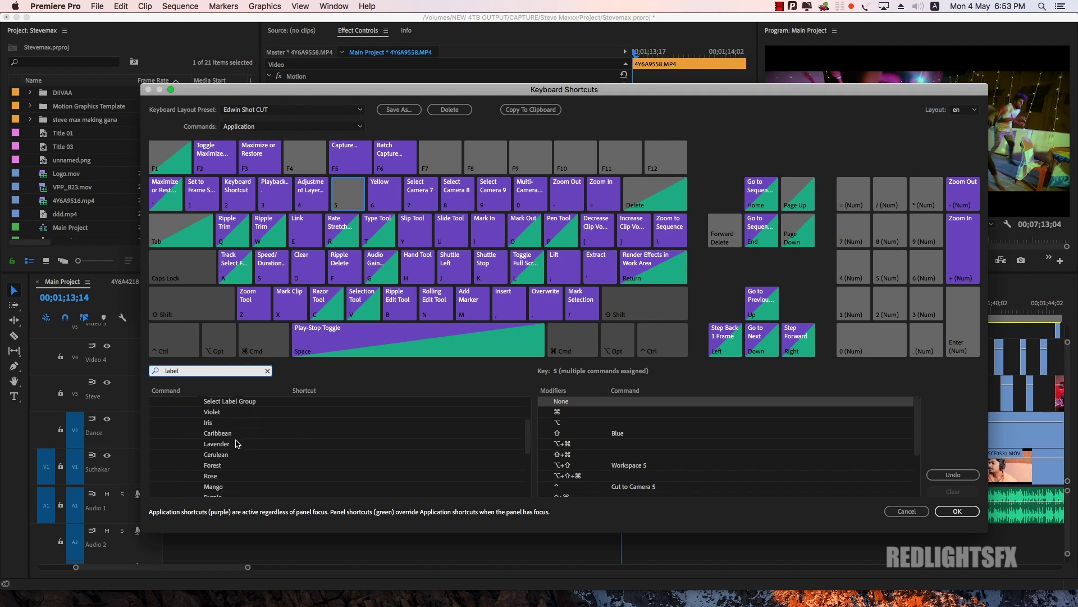
{"action": "left_click", "coordinate": [217, 446]}
{"action": "left_click_drag", "start_coordinate": [217, 446], "coordinate": [342, 208]}
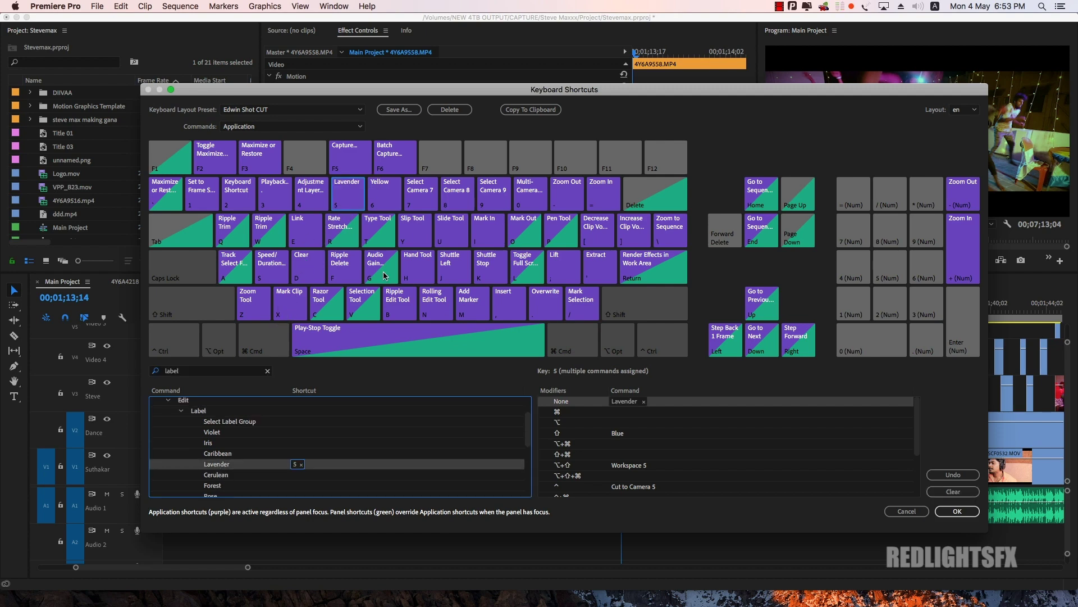
{"action": "left_click", "coordinate": [955, 512]}
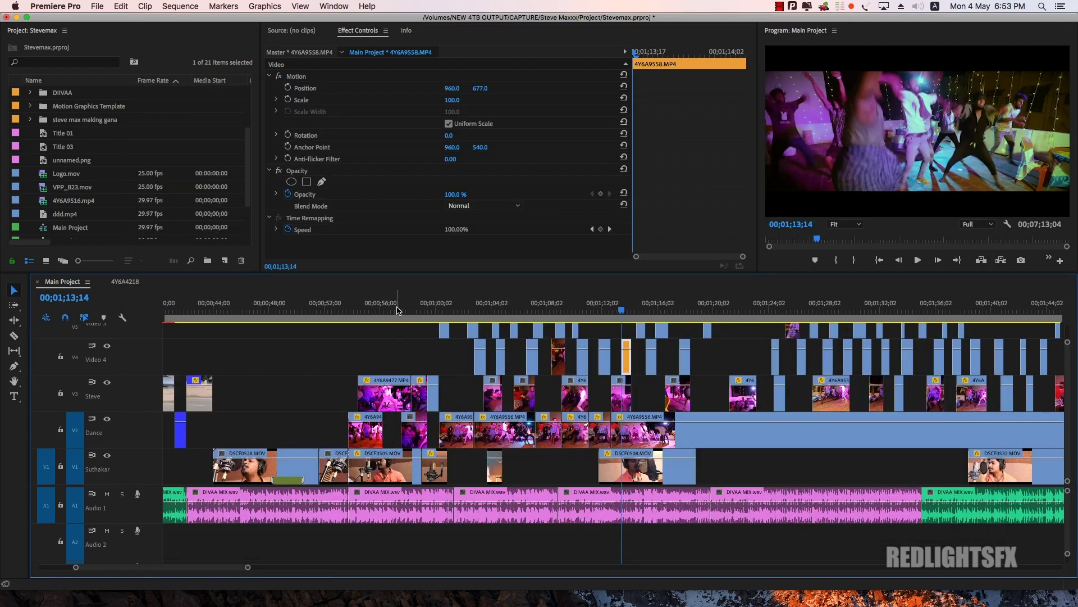
Check clips on the Steve and Dance tracks and set the playhead to 00;00;31;11
{"action": "left_click", "coordinate": [375, 308]}
{"action": "left_click", "coordinate": [391, 388]}
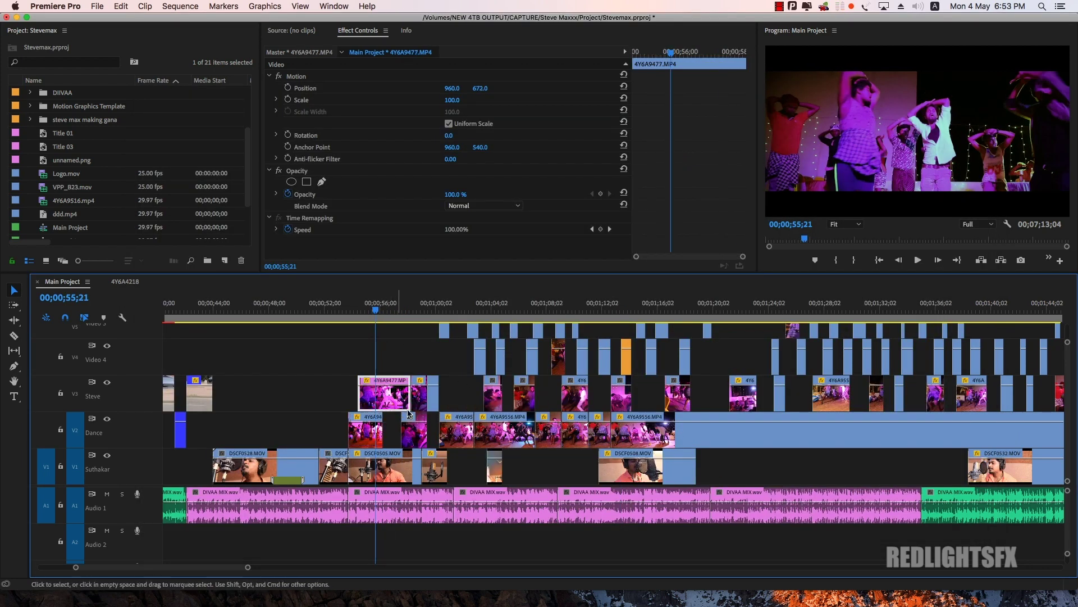
{"action": "left_click", "coordinate": [395, 352]}
{"action": "left_click", "coordinate": [473, 309]}
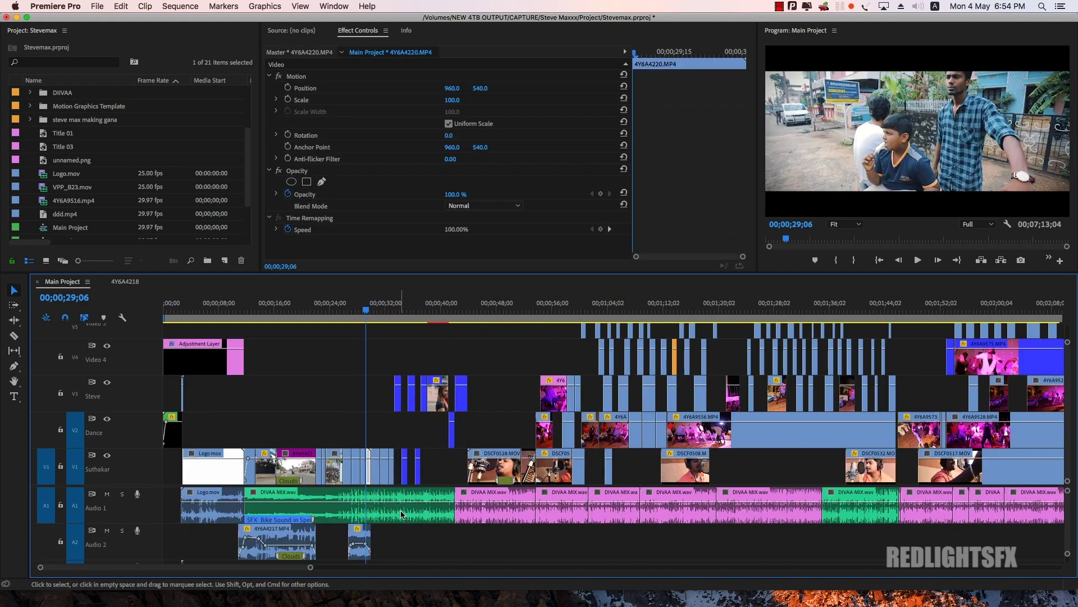
{"action": "left_click_drag", "start_coordinate": [370, 315], "coordinate": [381, 313]}
Razor-cut the DIVAA MIX.wav music clip on A1 and select the new piece
{"action": "key", "text": "c"}
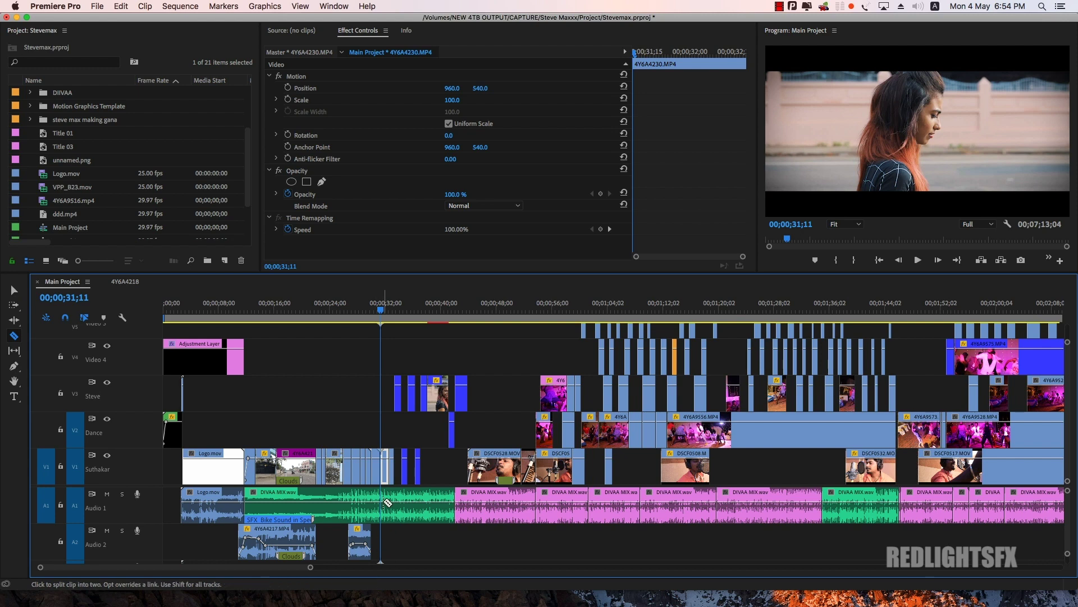
{"action": "key", "text": "equal"}
{"action": "key", "text": "equal"}
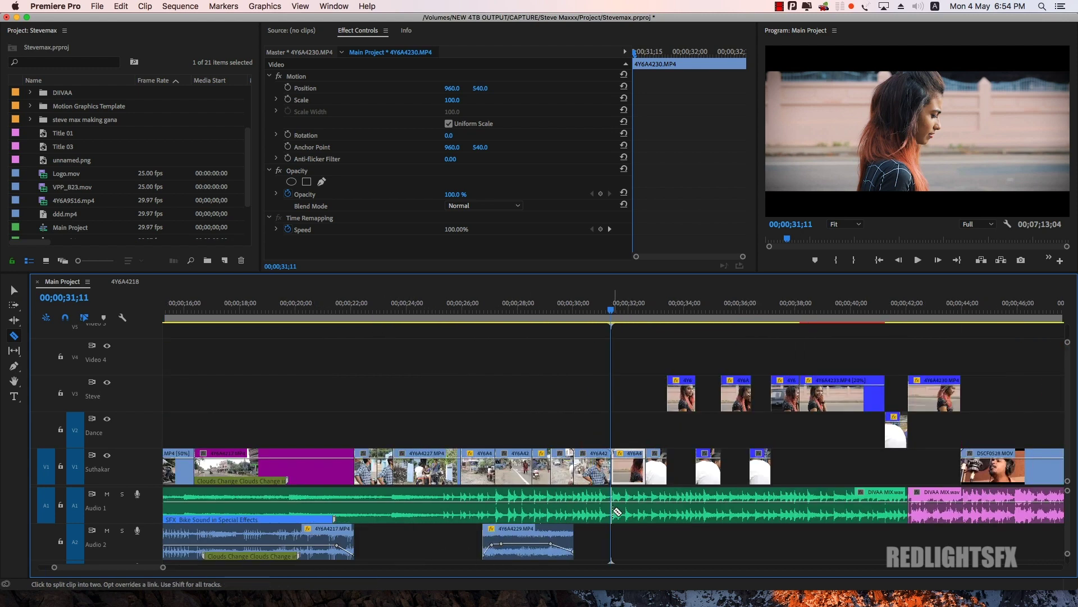
{"action": "left_click", "coordinate": [722, 510]}
{"action": "key", "text": "v"}
{"action": "left_click", "coordinate": [660, 520]}
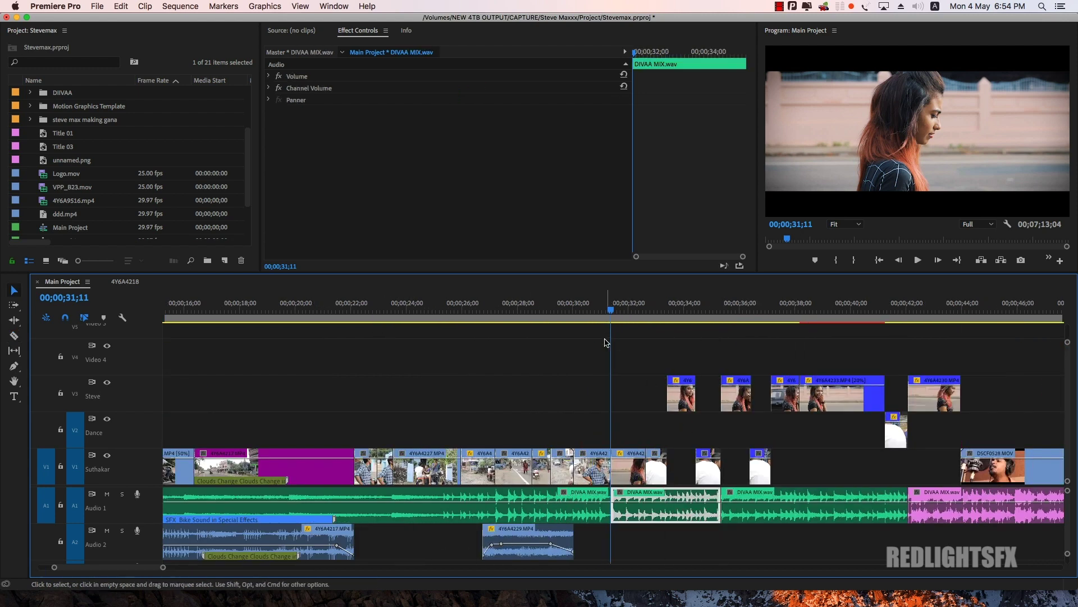
Relabel the cut music piece yellow and play the sequence from the playhead
{"action": "left_click_drag", "start_coordinate": [610, 310], "coordinate": [658, 310]}
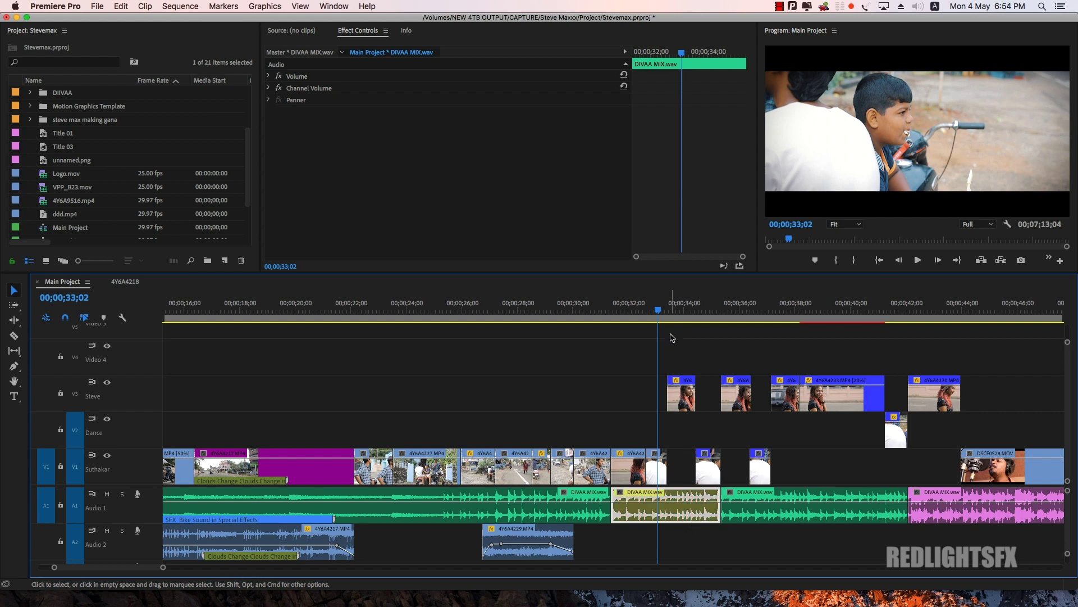
{"action": "key", "text": "Up"}
{"action": "left_click", "coordinate": [570, 366]}
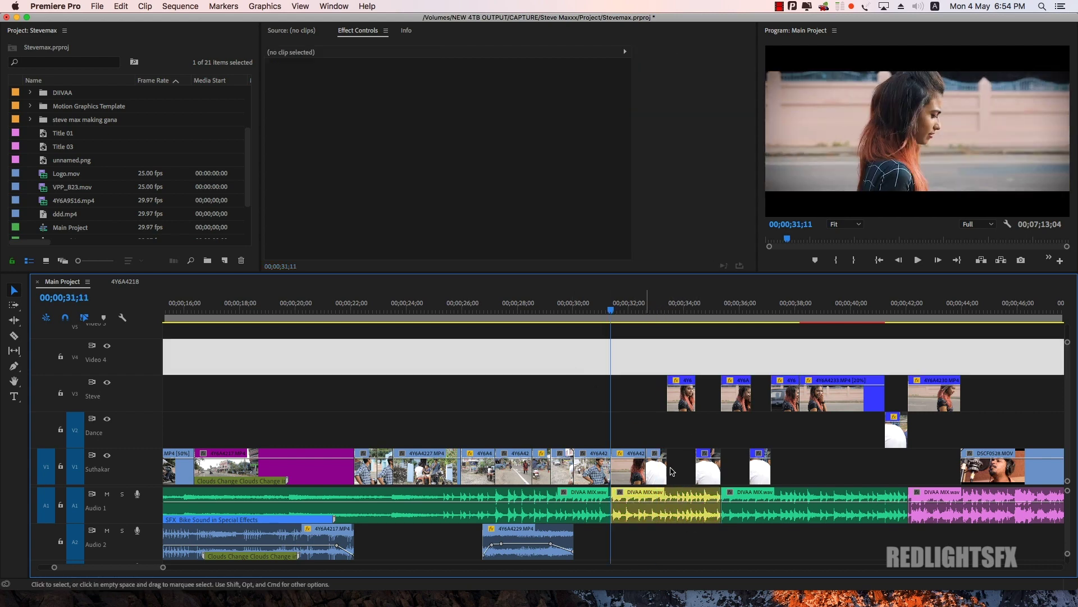
{"action": "key", "text": "space"}
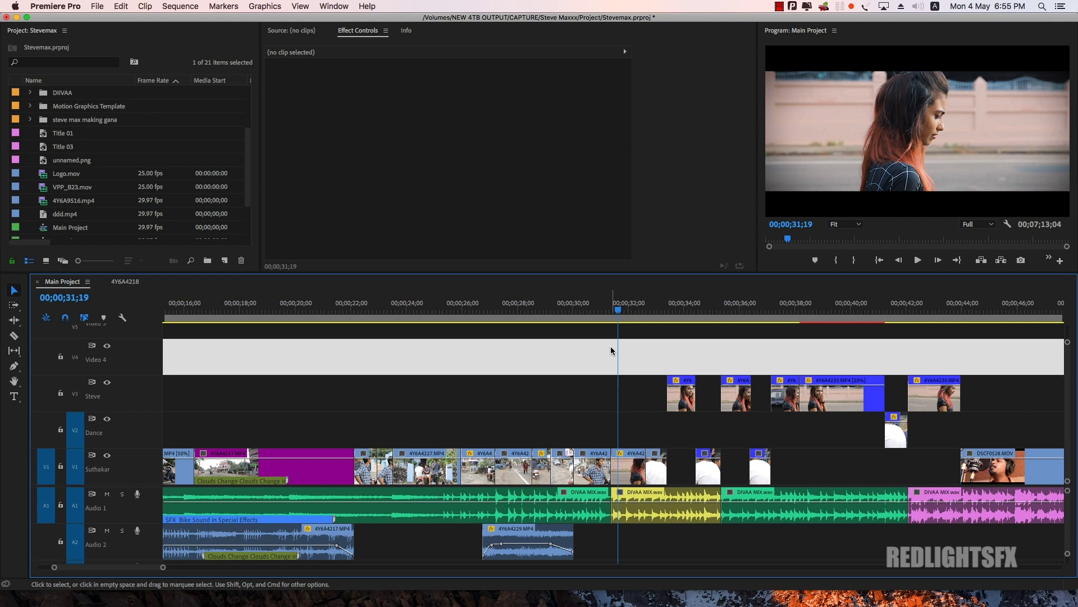